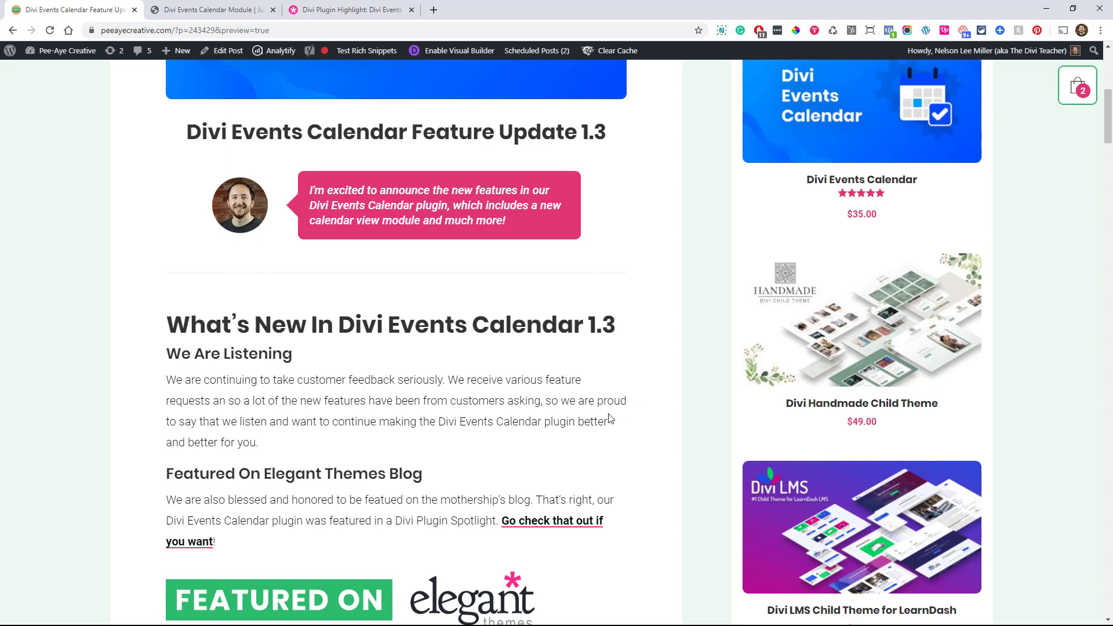
Read the What's New section of the Divi Events Calendar 1.3 post and skim the Elegant Themes plugin highlight article
scroll(610, 429, "down", 1)
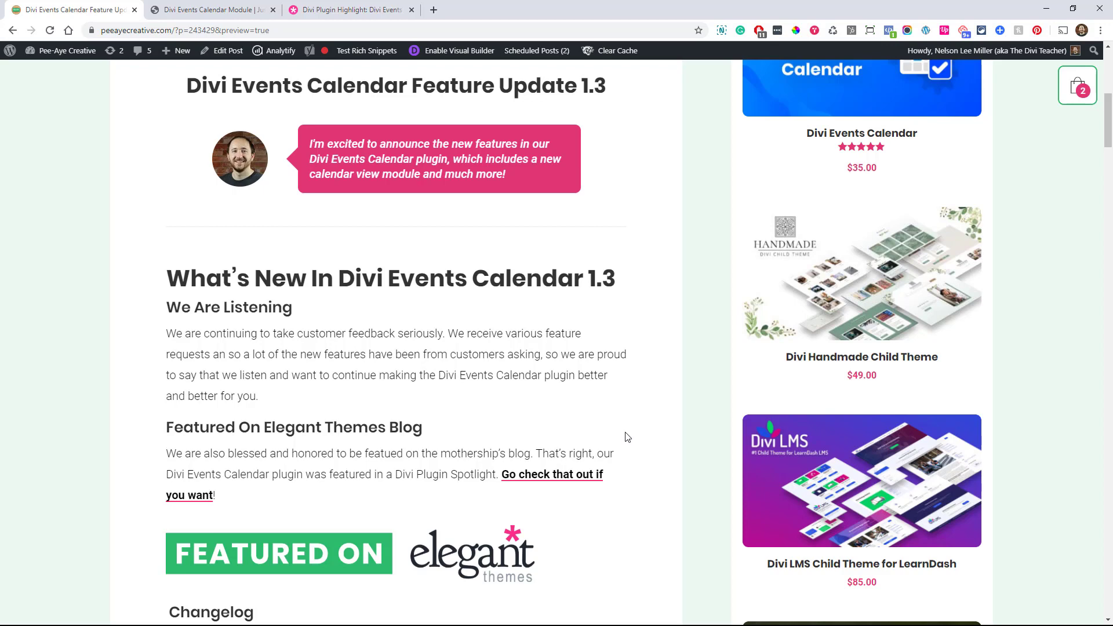
scroll(648, 439, "down", 2)
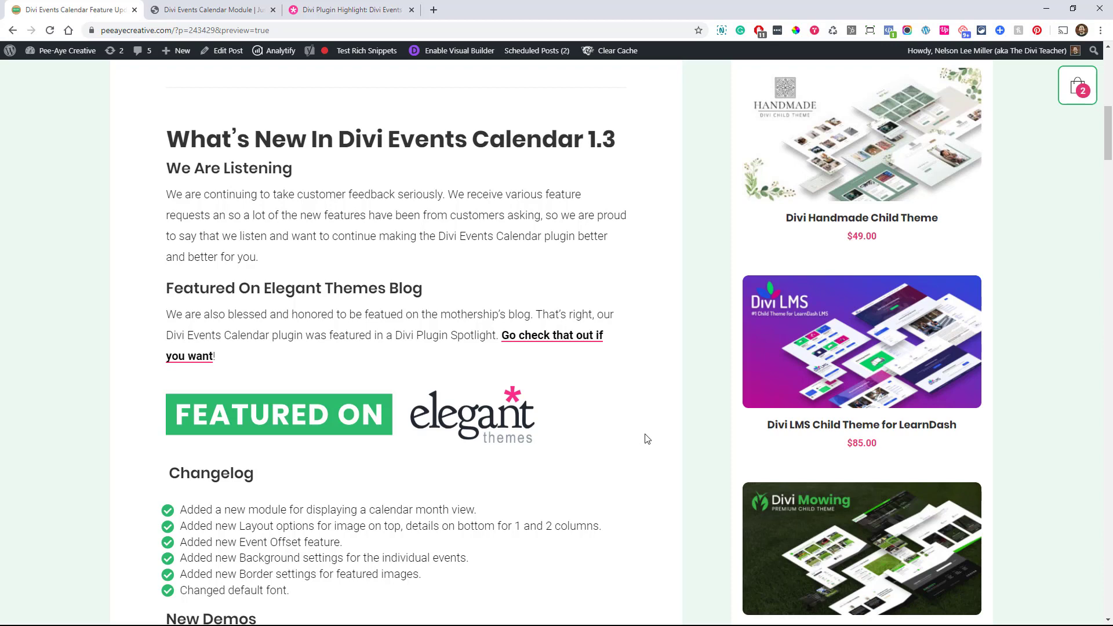
left_click(332, 12)
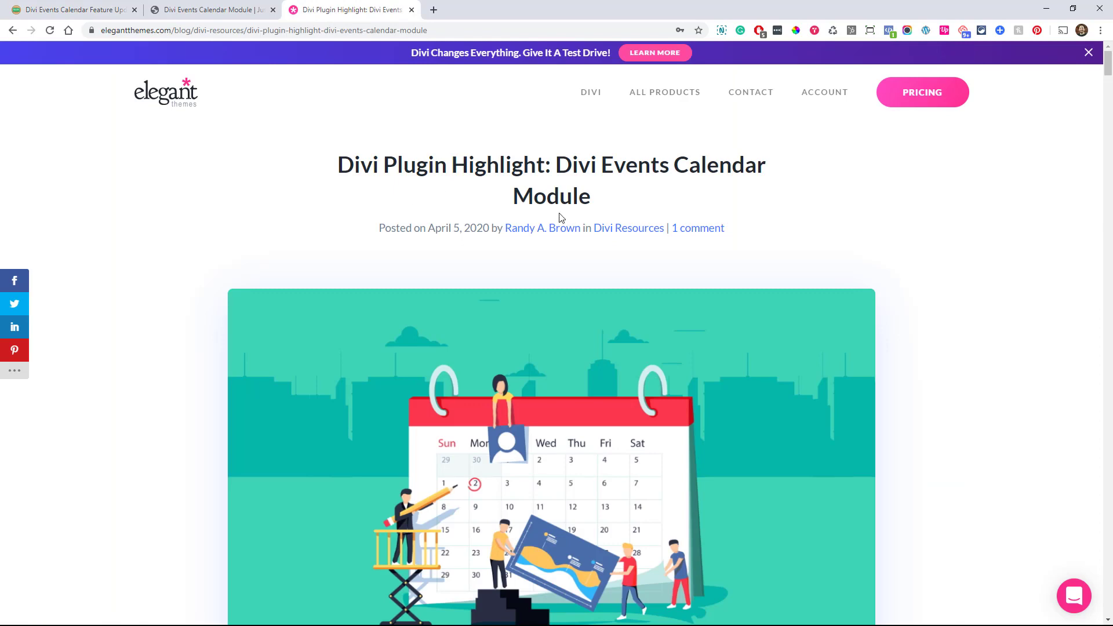
scroll(468, 216, "down", 8)
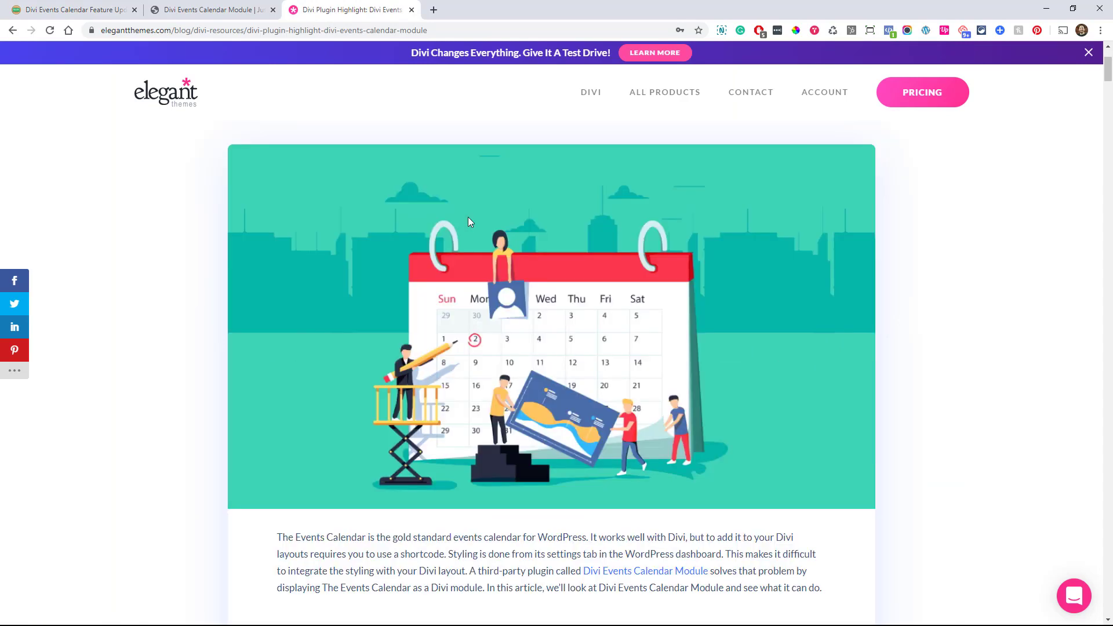
scroll(358, 243, "down", 15)
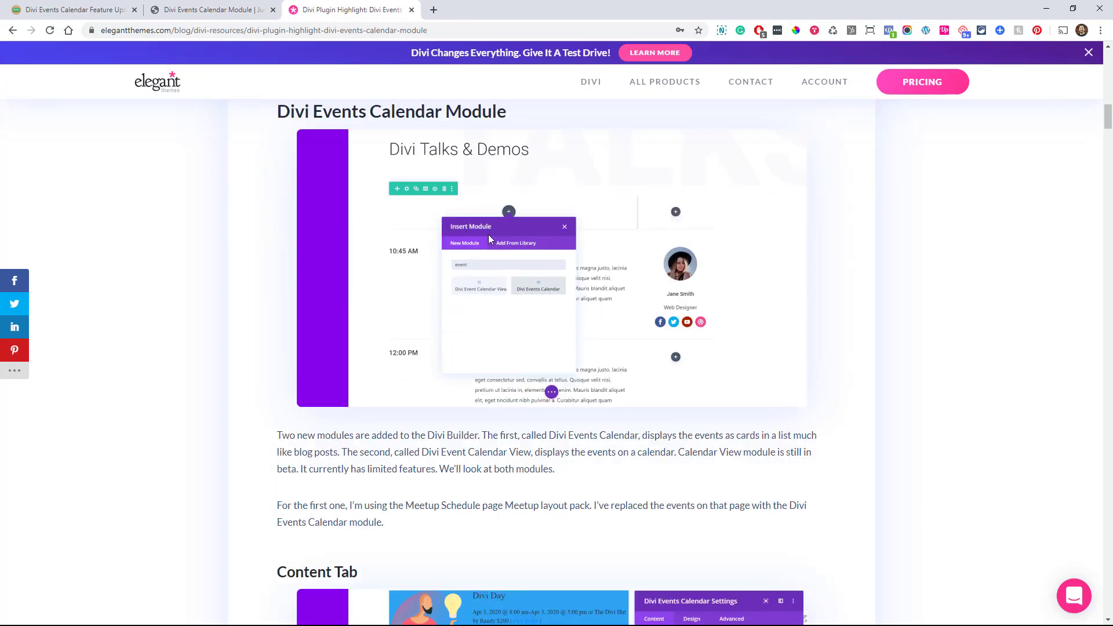
left_click_drag(1101, 108, 1107, 52)
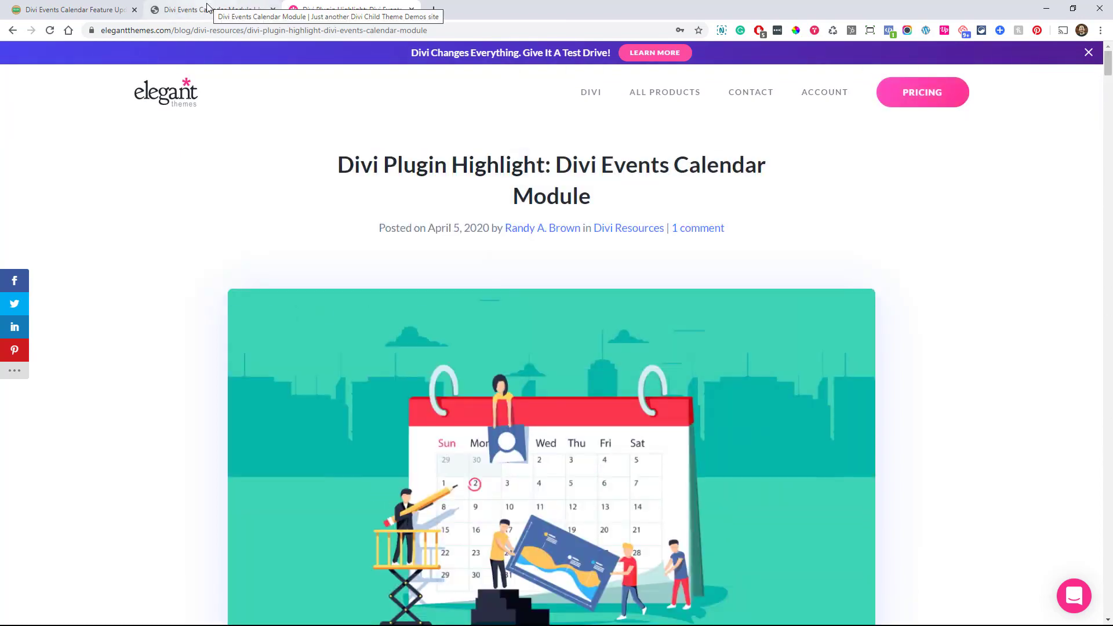
Review the changelog and New Demos sections of the feature update post, and glance at the Divi Events Calendar demo site
left_click(79, 10)
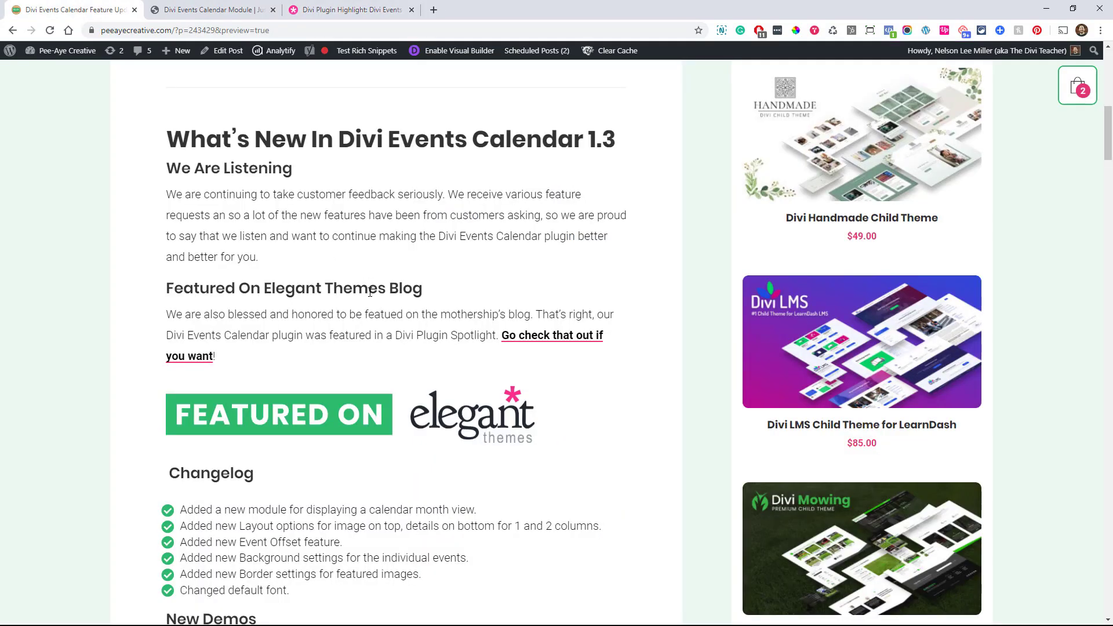
scroll(370, 291, "down", 4)
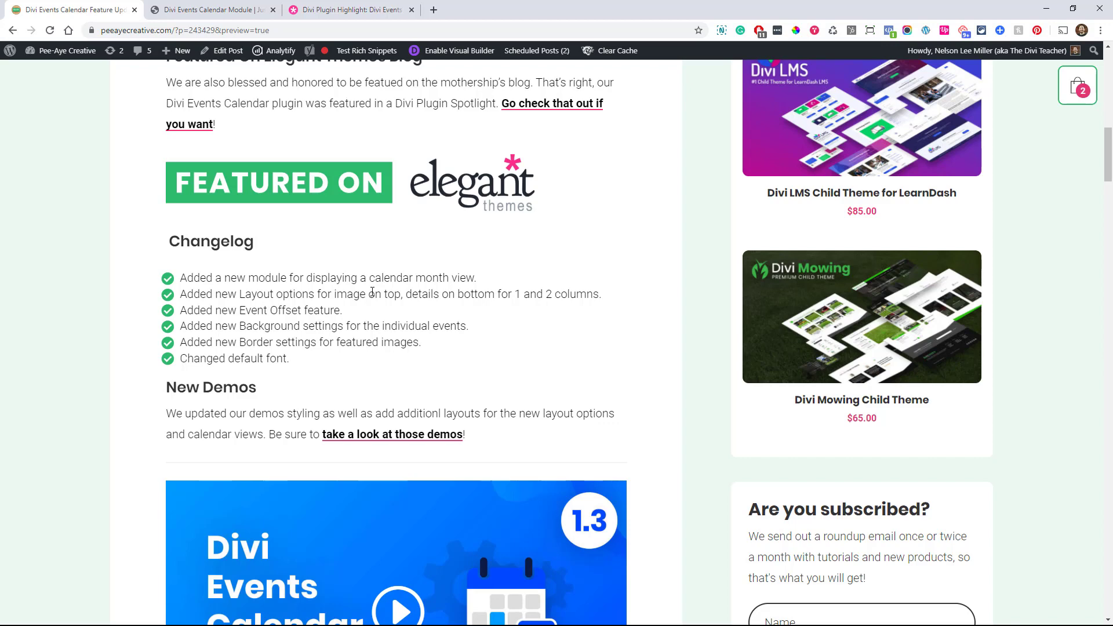
scroll(373, 292, "down", 3)
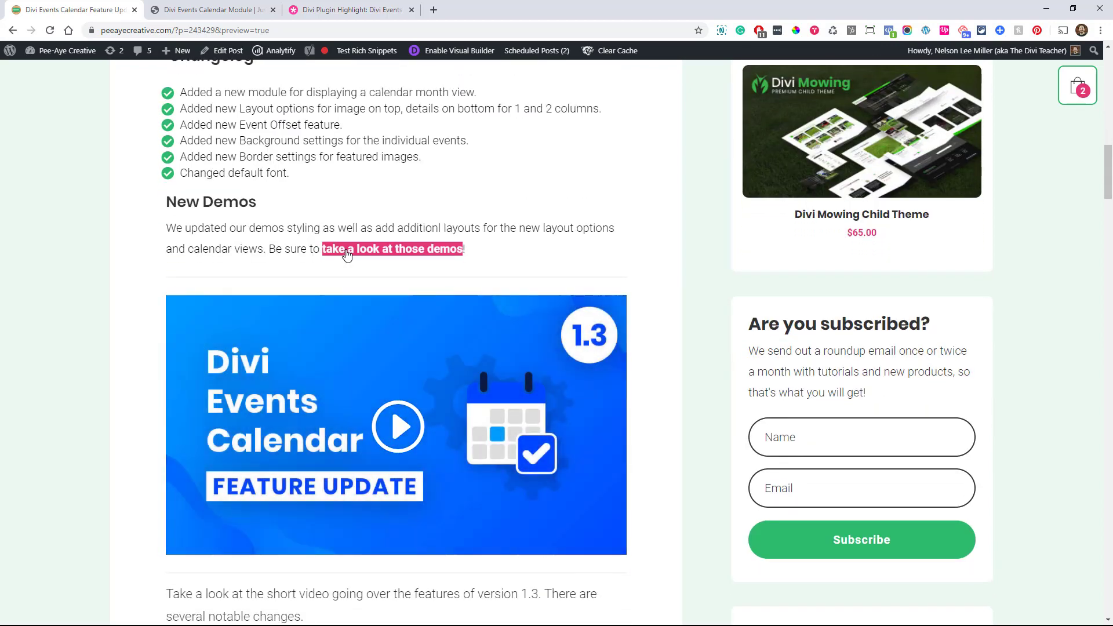
left_click(209, 10)
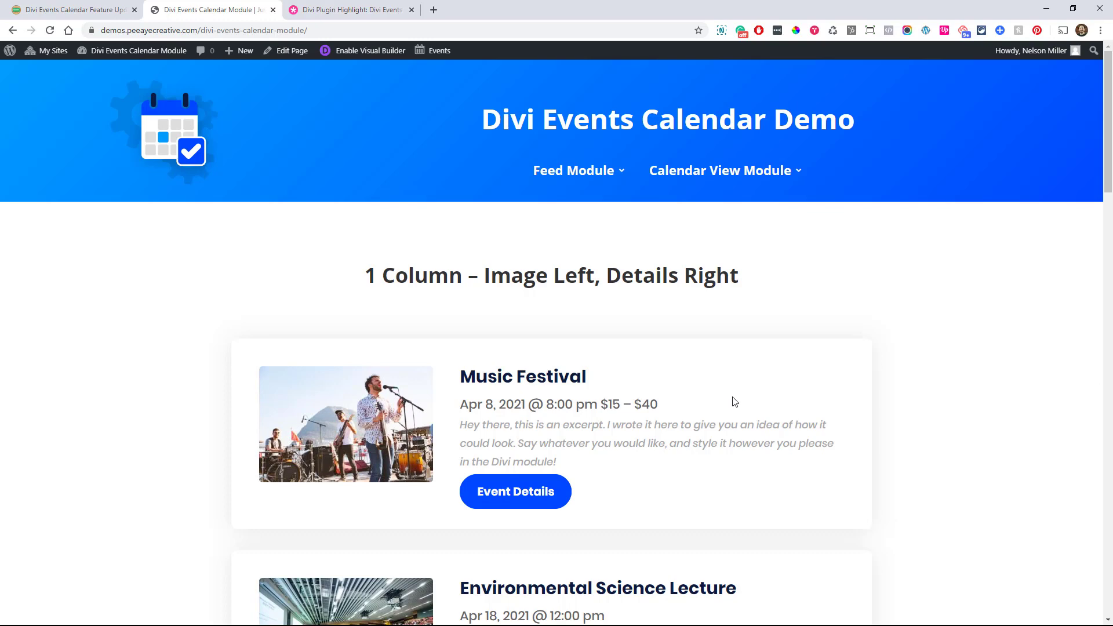
left_click(70, 9)
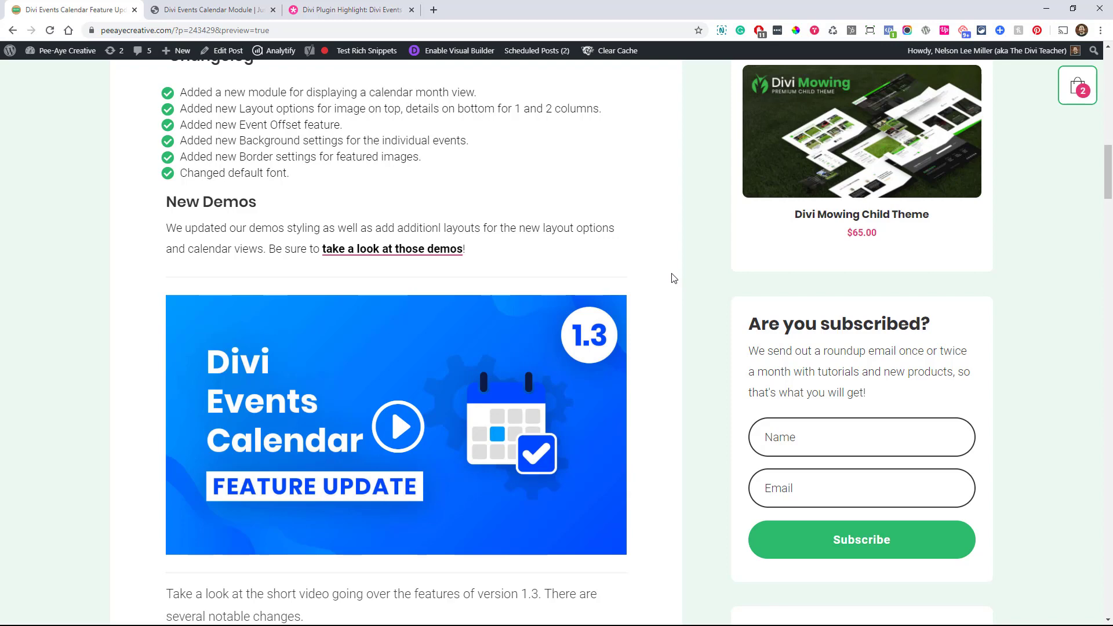
On the demo site, open the feed module layout "1 Column – Image Top, Details Bottom"
left_click(238, 10)
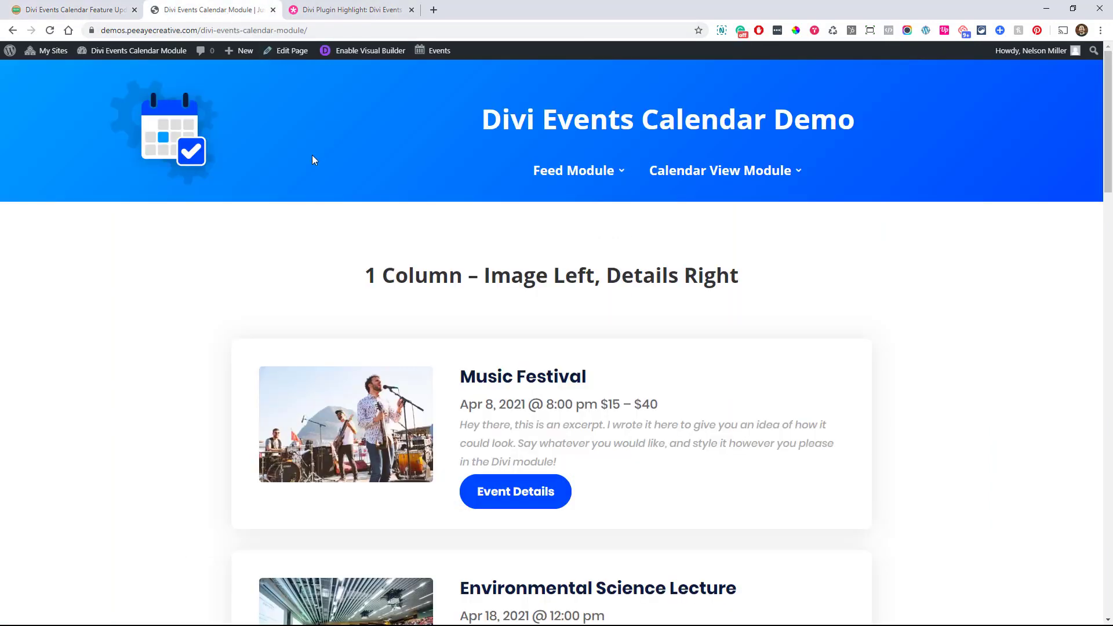
mouse_move(577, 172)
mouse_move(694, 183)
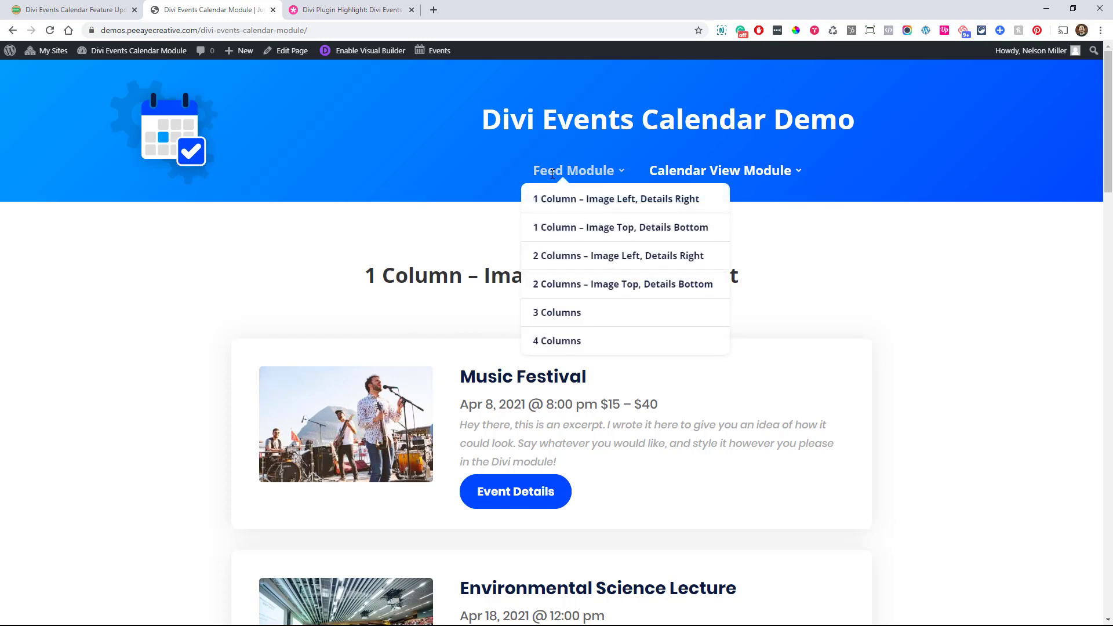
left_click(565, 228)
Return to the feature update post and read the section "#1. A New Calendar Module!"
left_click(73, 9)
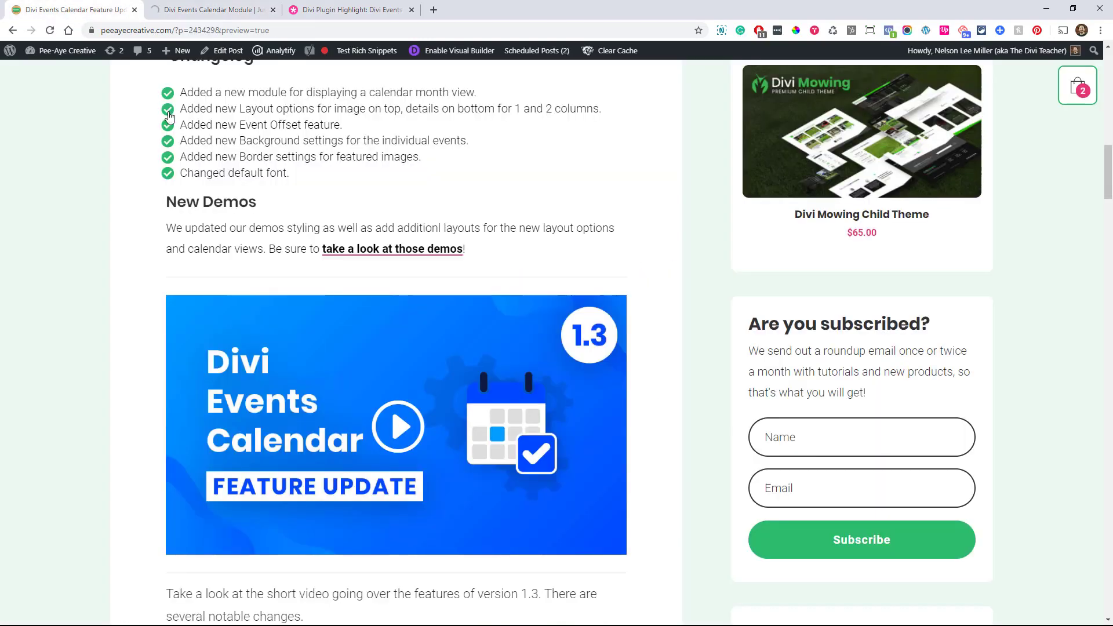
scroll(494, 336, "down", 4)
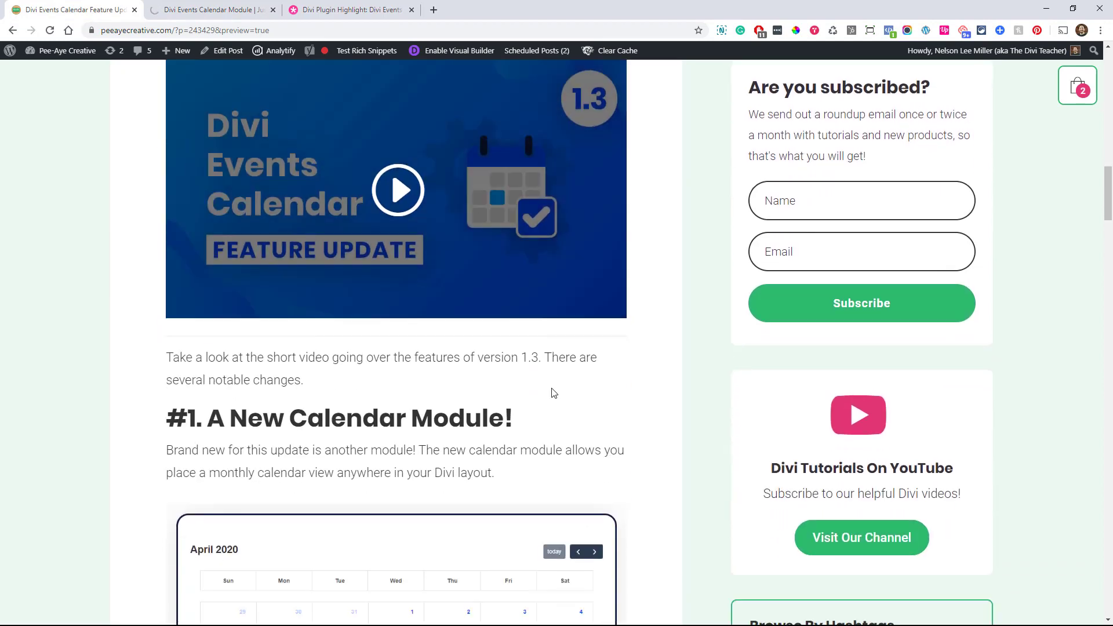
scroll(656, 363, "down", 4)
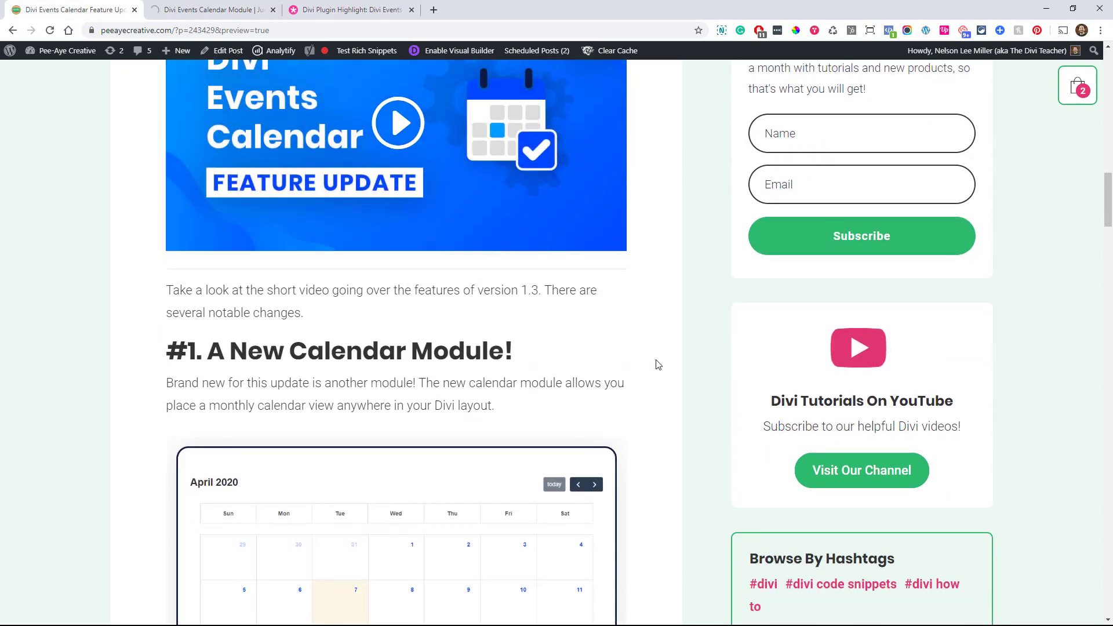
scroll(657, 367, "down", 1)
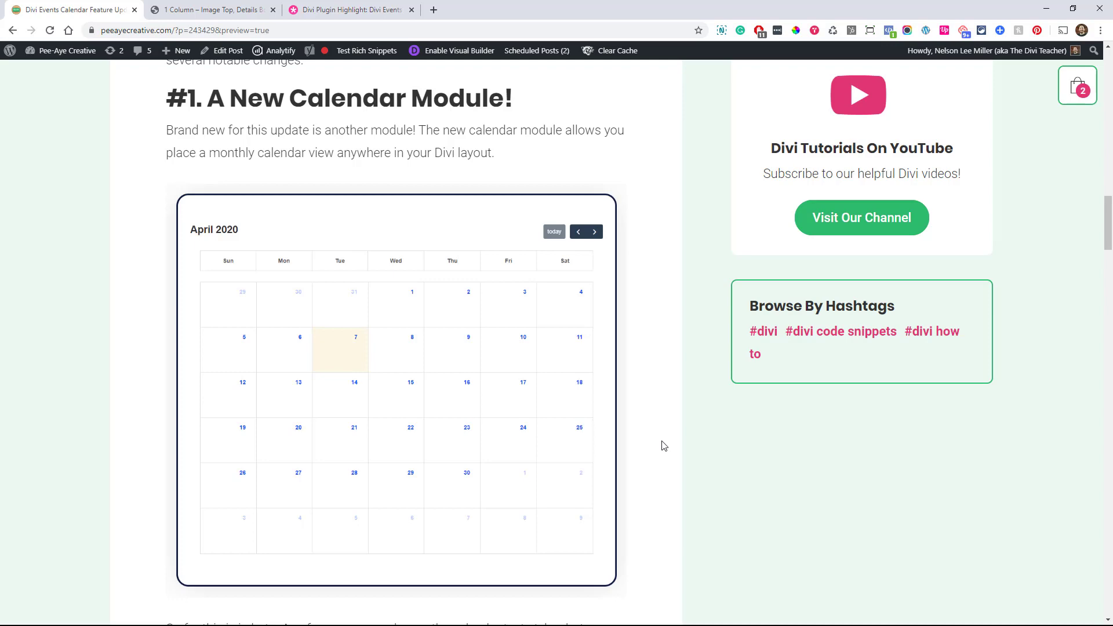
scroll(660, 458, "down", 2)
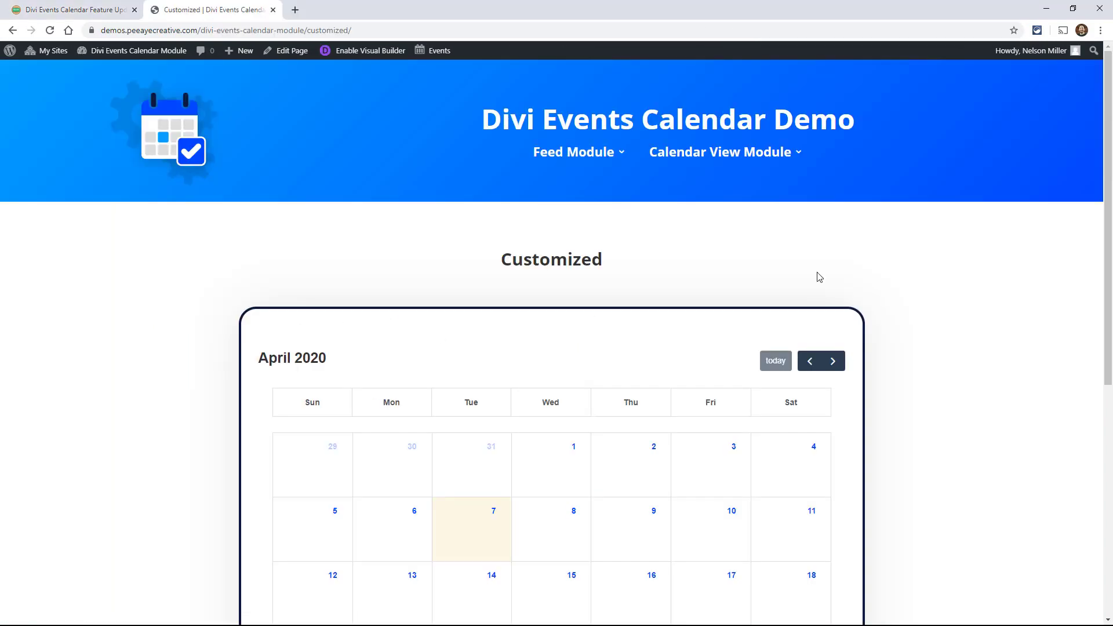
Look over the Customized calendar view demo, move its calendar to April 2021, and inspect the Music Festival event
scroll(947, 315, "down", 3)
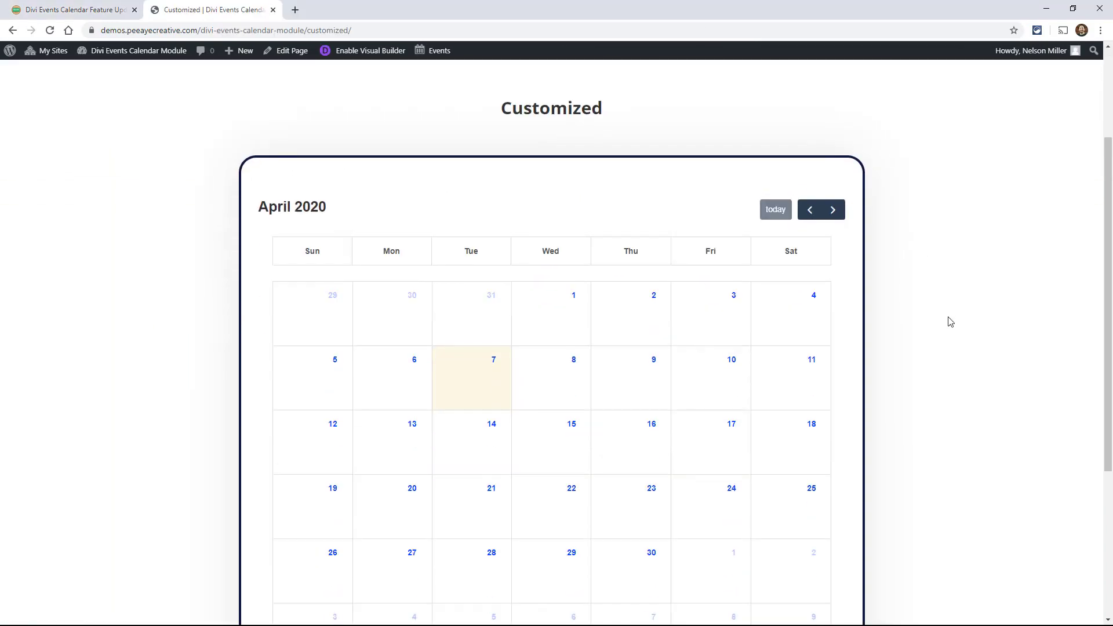
scroll(901, 254, "down", 2)
scroll(901, 253, "up", 1)
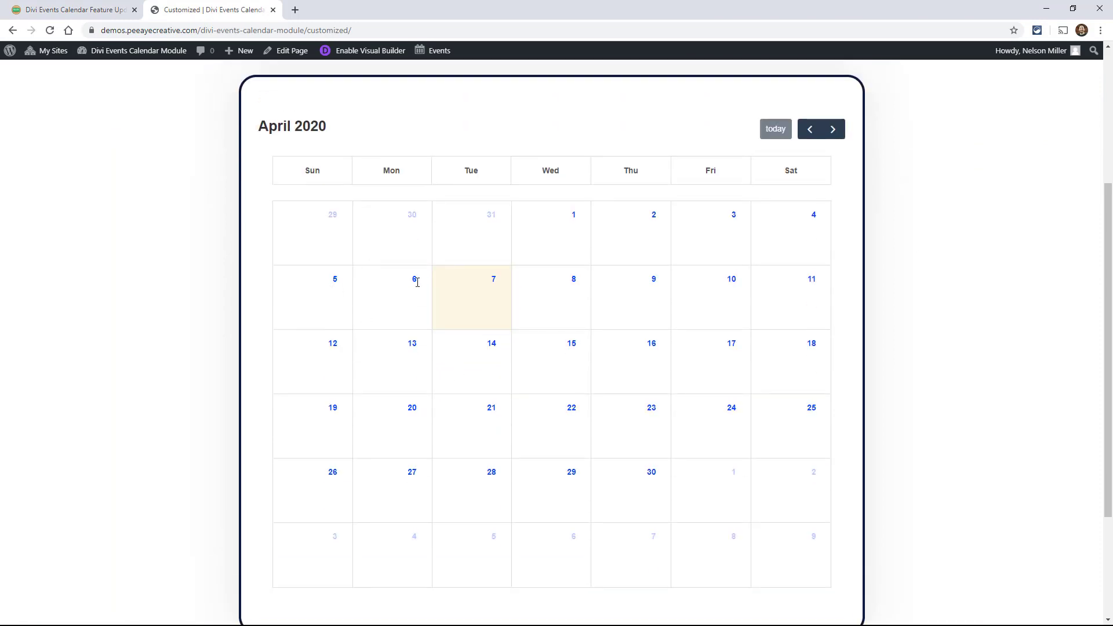
scroll(671, 313, "up", 1)
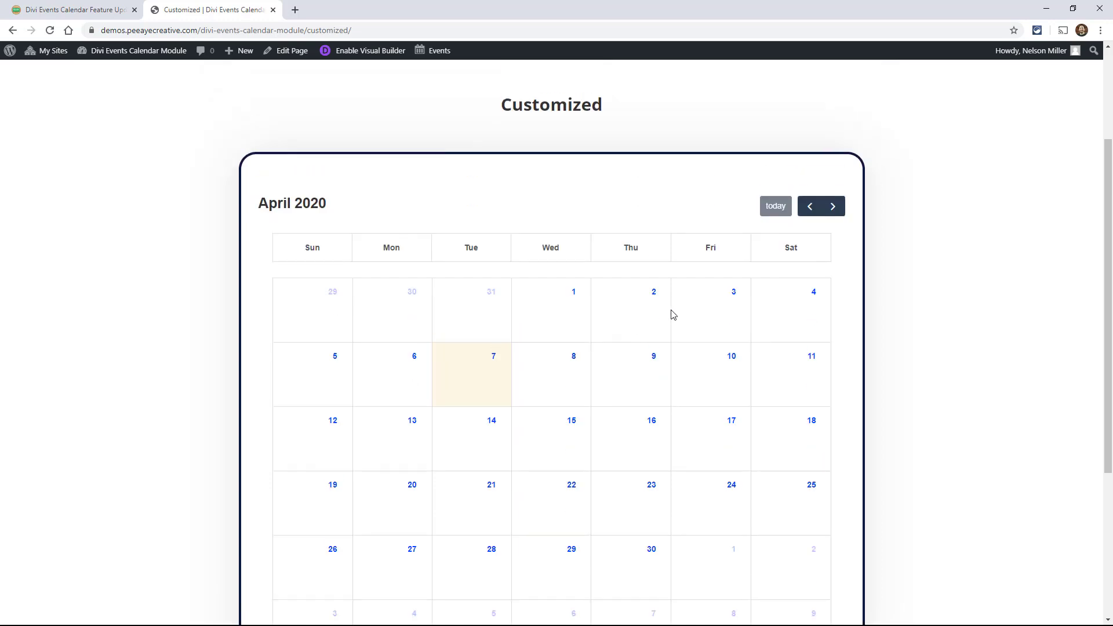
left_click(834, 210)
left_click(834, 210)
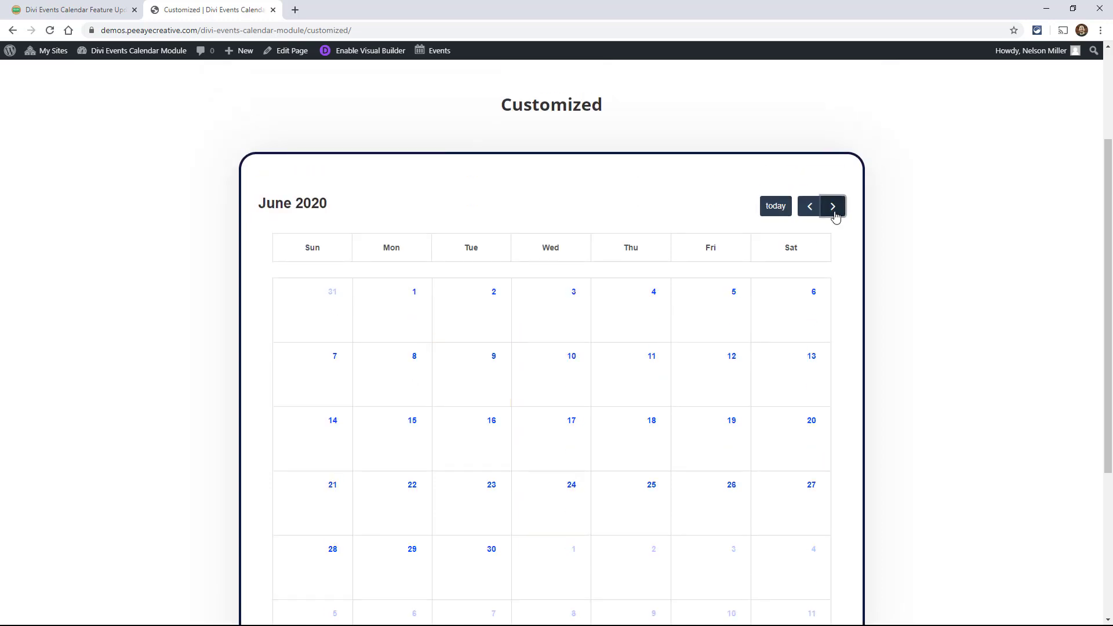
left_click(834, 210)
left_click(834, 210)
left_click(834, 210)
left_click(834, 210)
left_click(833, 210)
left_click(834, 210)
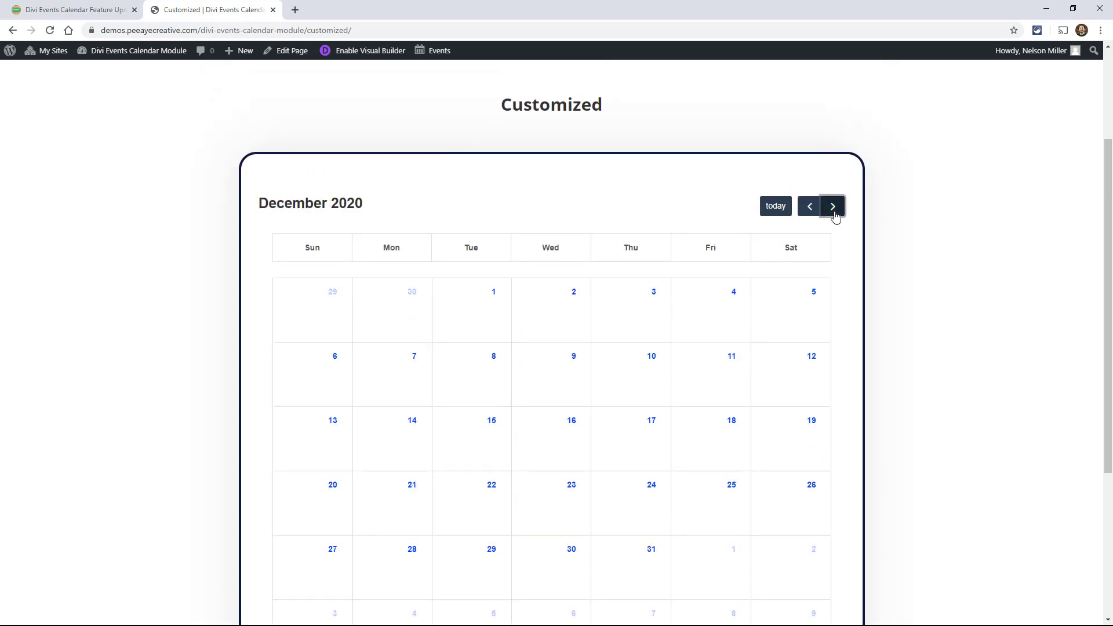
left_click(834, 210)
left_click(834, 210)
left_click(834, 210)
left_click(834, 210)
left_click(834, 210)
left_click(834, 210)
left_click(810, 210)
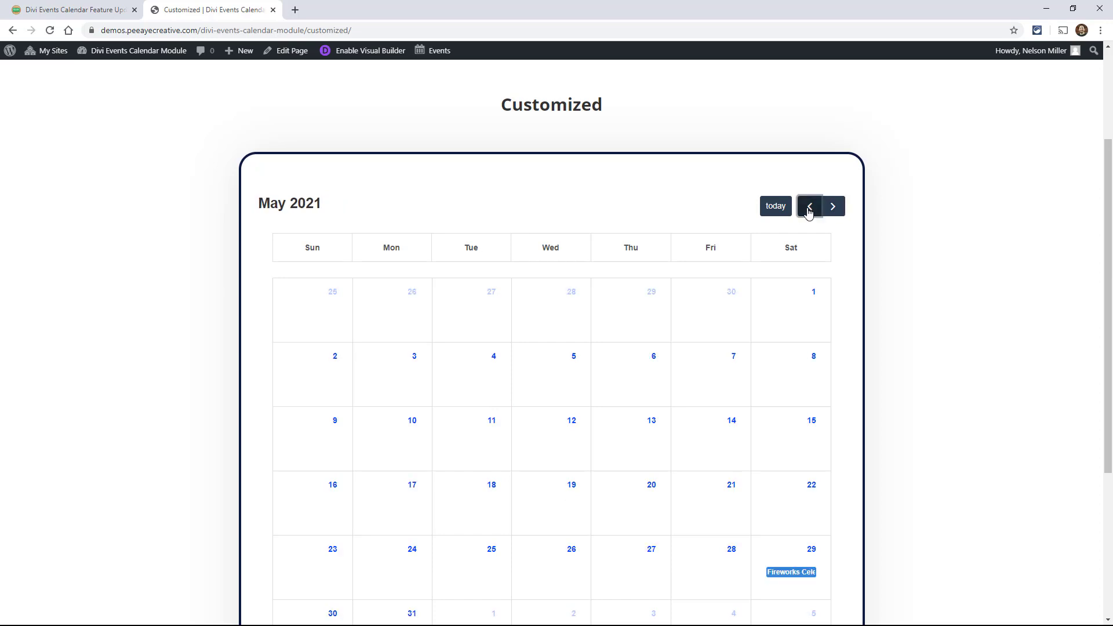
left_click(809, 210)
scroll(887, 313, "down", 1)
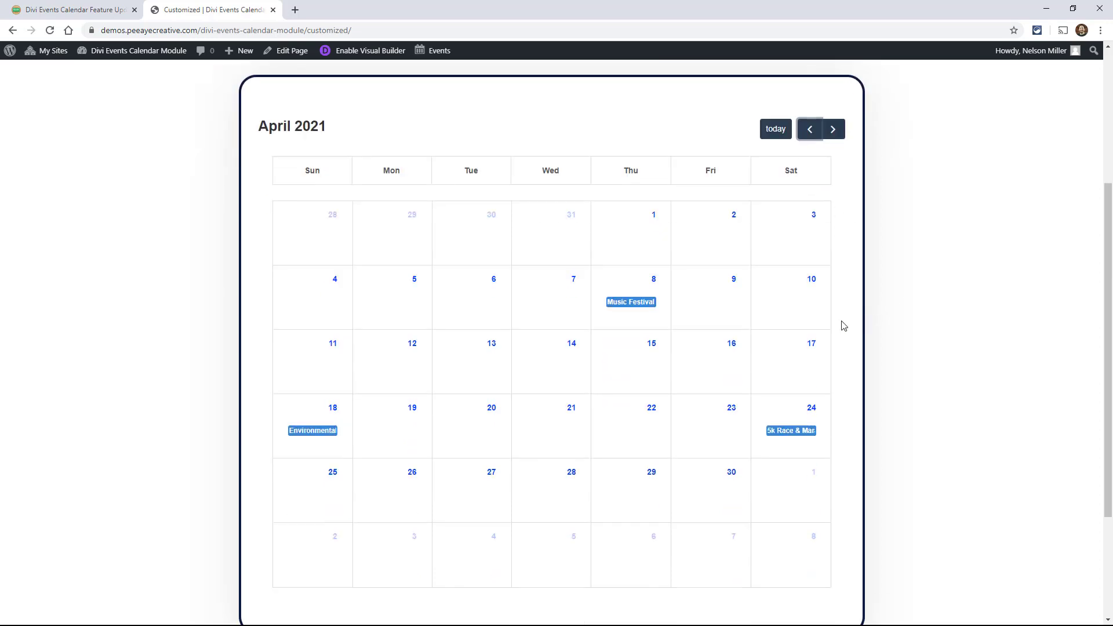
mouse_move(638, 305)
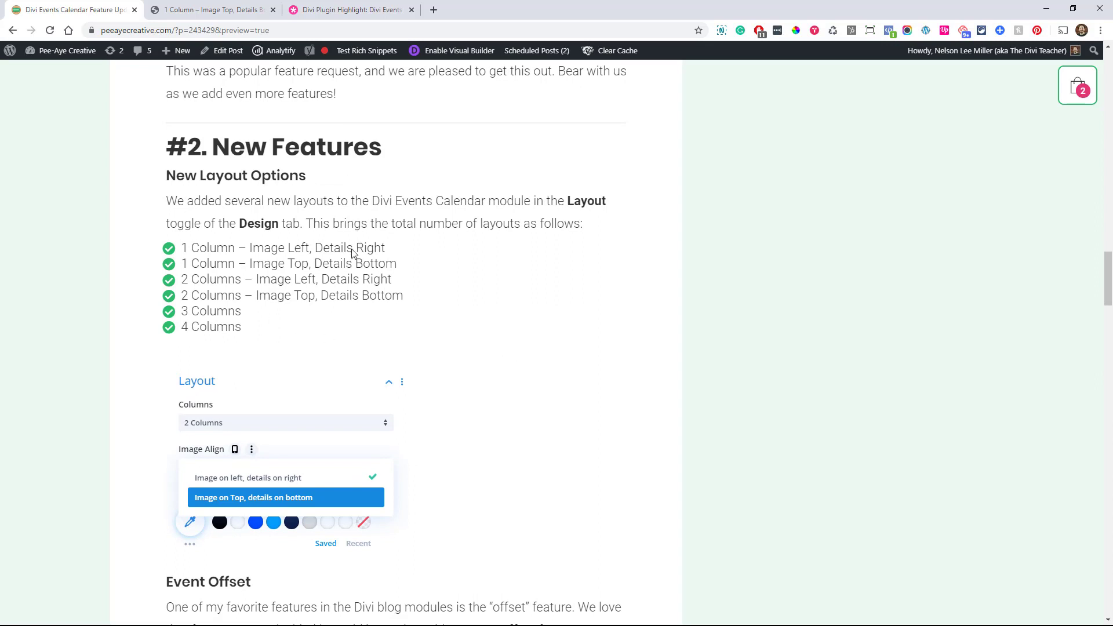
Review the New Layout Options in the post and compare them with the demo's "1 Column – Image Left, Details Right" layout
scroll(354, 258, "down", 2)
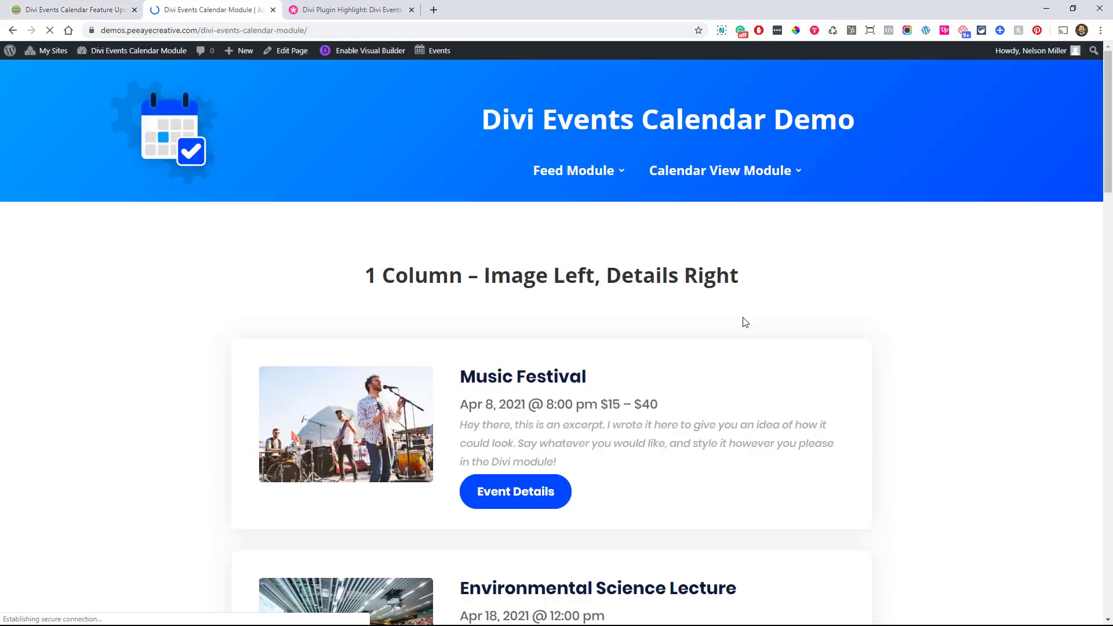
scroll(905, 371, "down", 3)
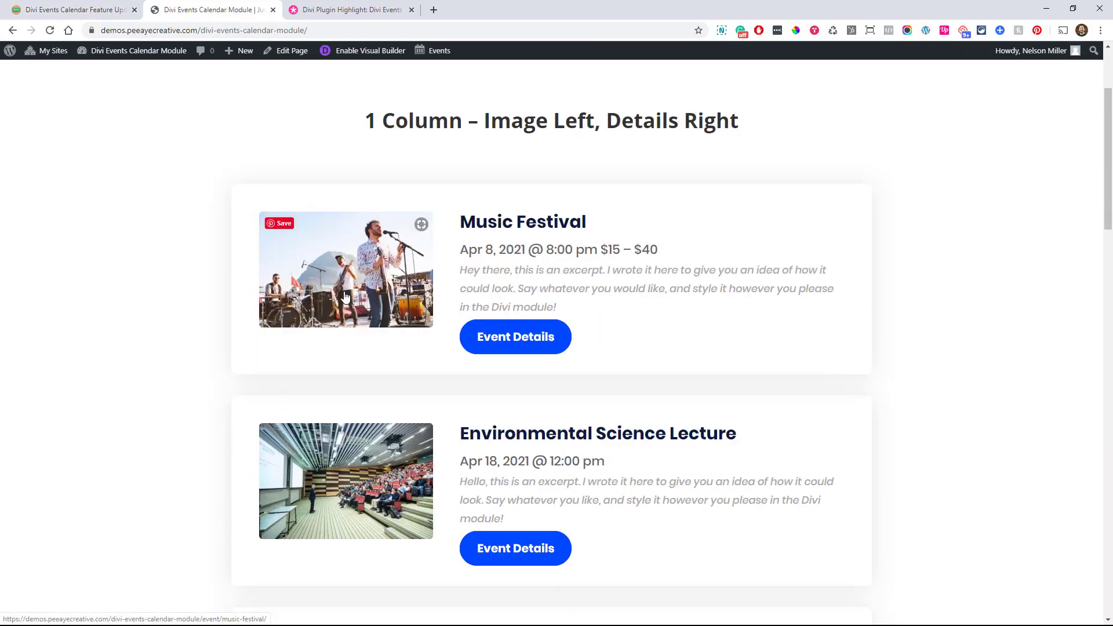
left_click(96, 9)
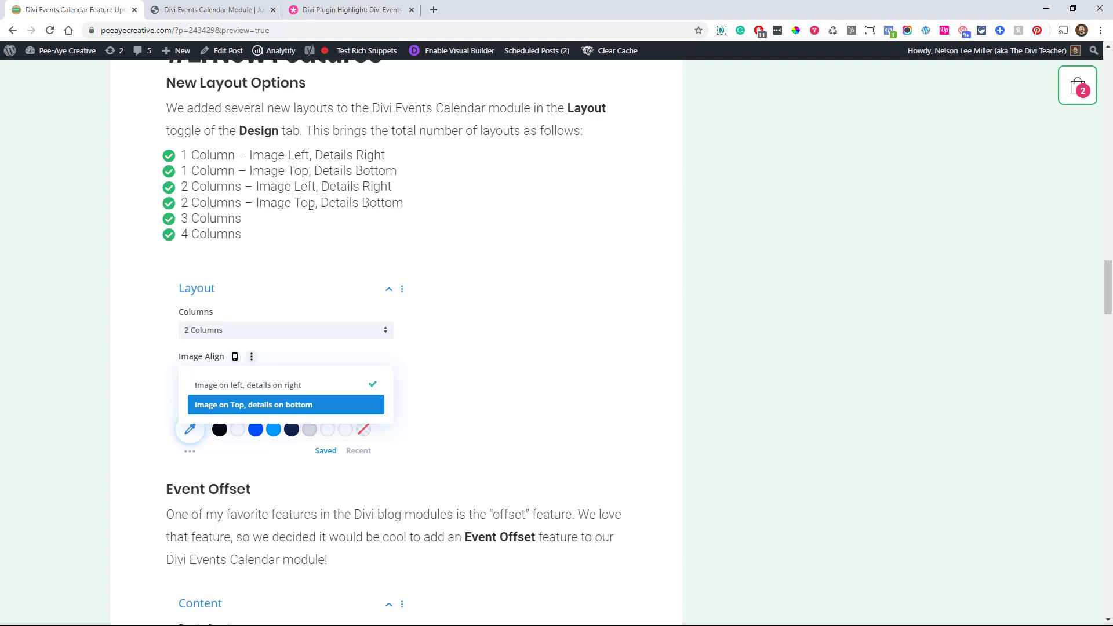
Open the demo page in the Visual Builder and examine the Divi Events Calendar module's Image Align and Columns layout options
left_click(207, 12)
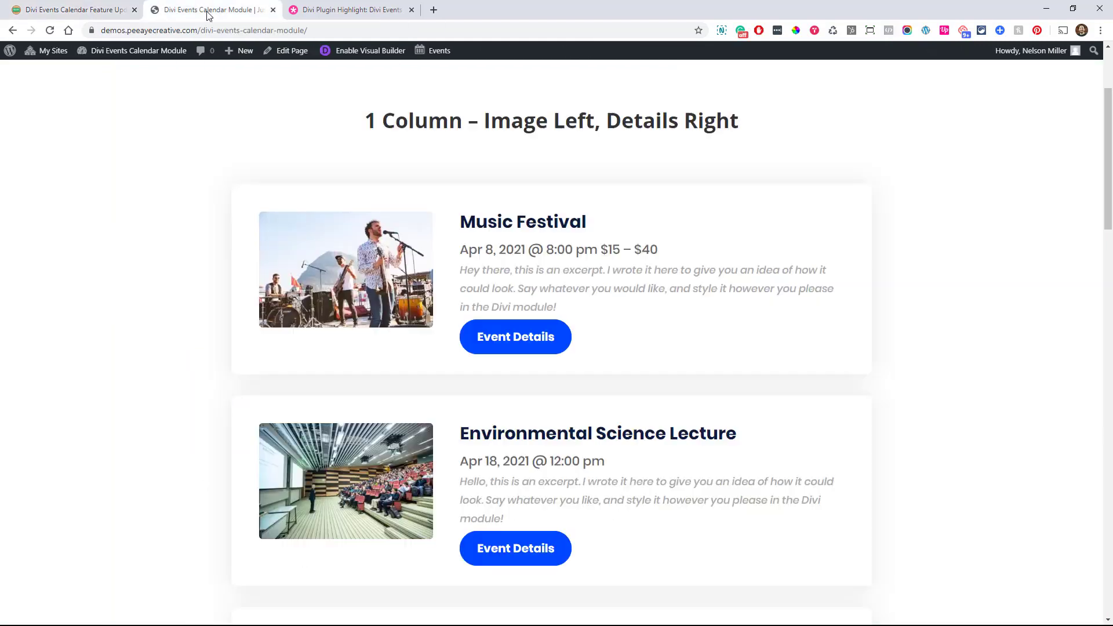
left_click(356, 53)
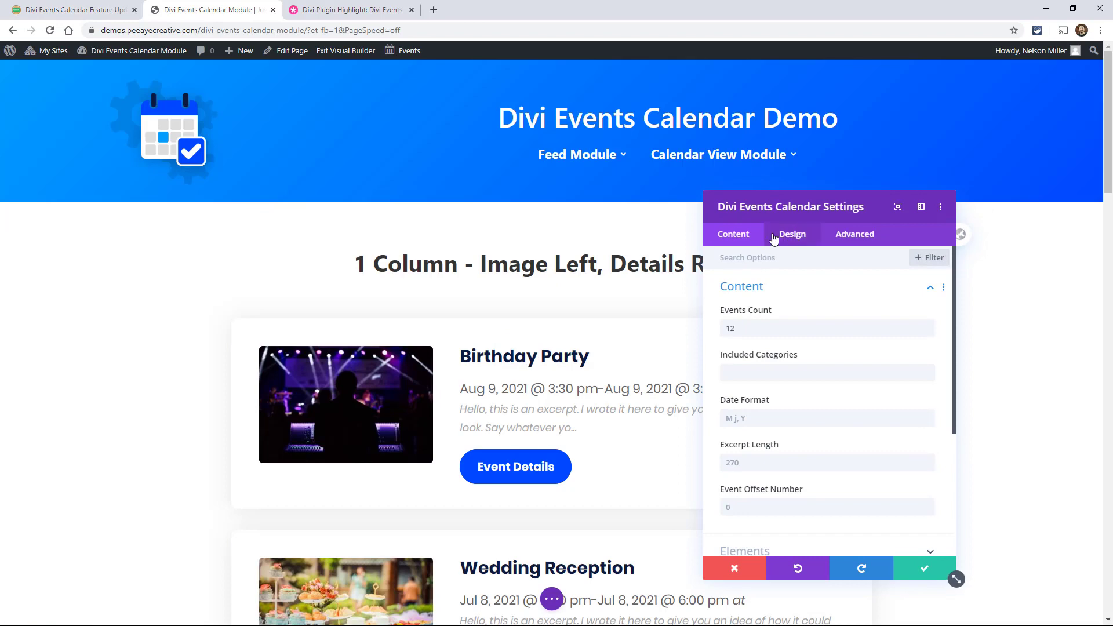
left_click_drag(766, 200, 726, 178)
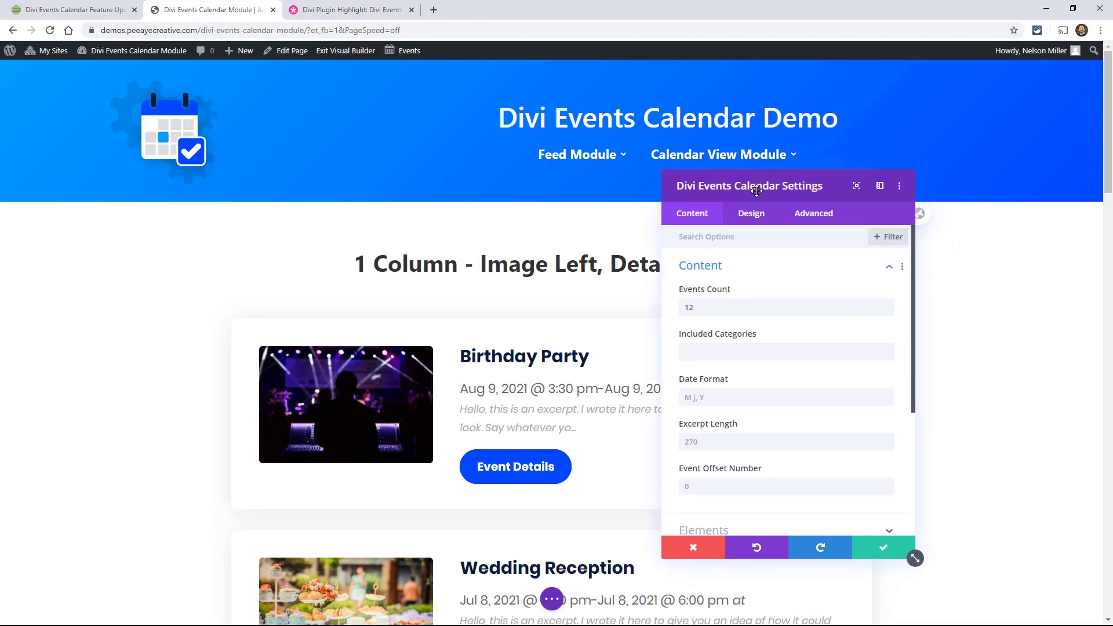
left_click(740, 219)
left_click(703, 265)
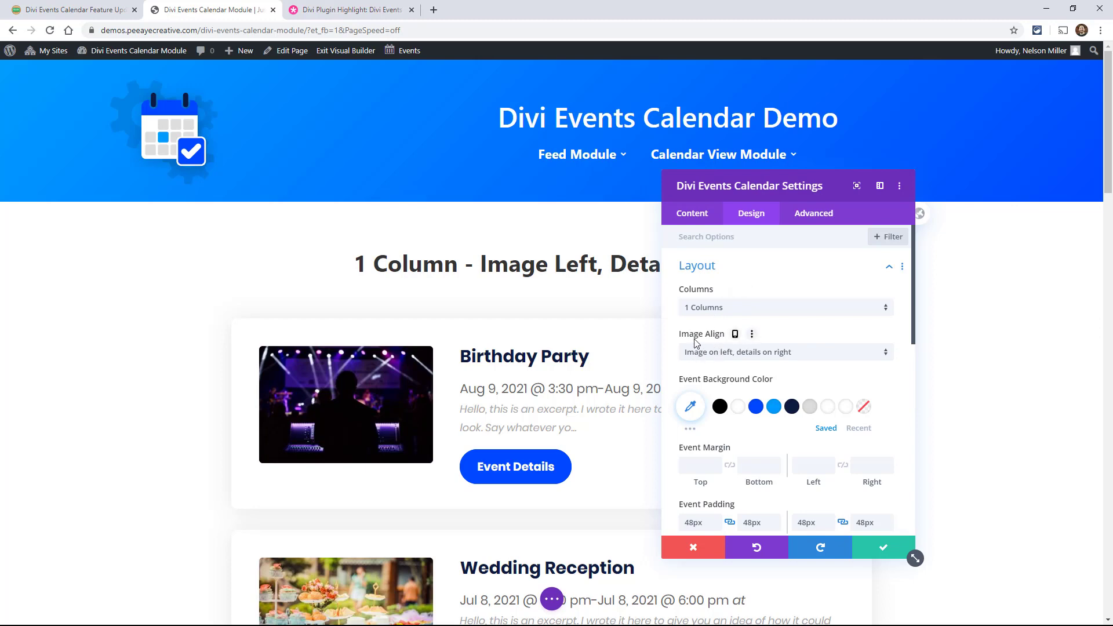
left_click(714, 354)
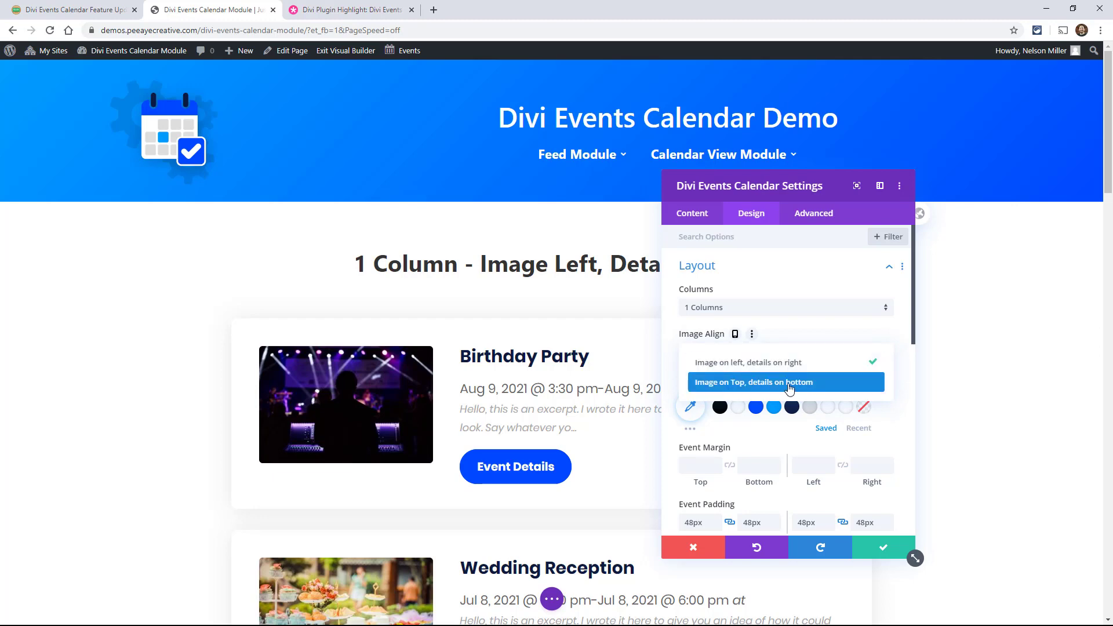
left_click(718, 307)
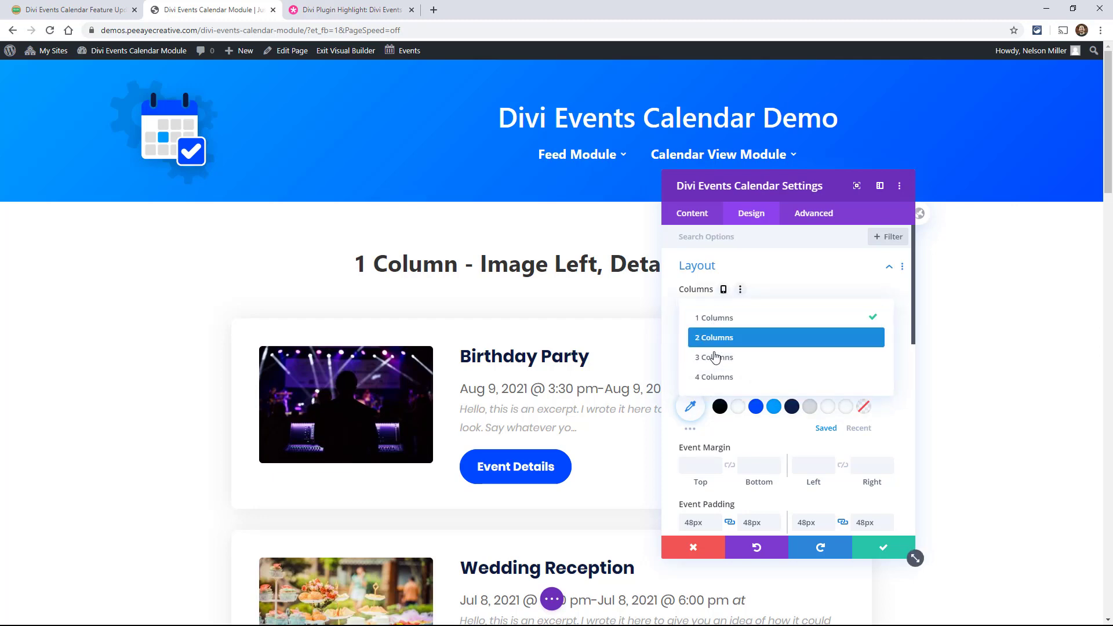
Try the event feed with 3 Columns and 2 Columns, return it to 1 Columns, and set Image Align to "Image on Top, details on bottom"
left_click(725, 359)
left_click(712, 308)
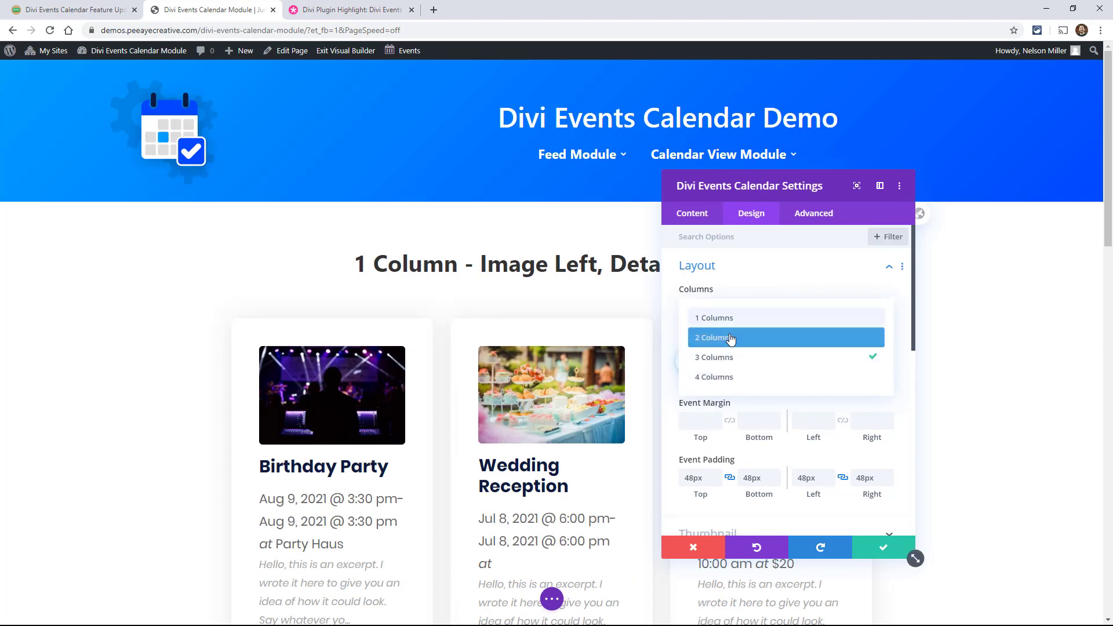
left_click(716, 334)
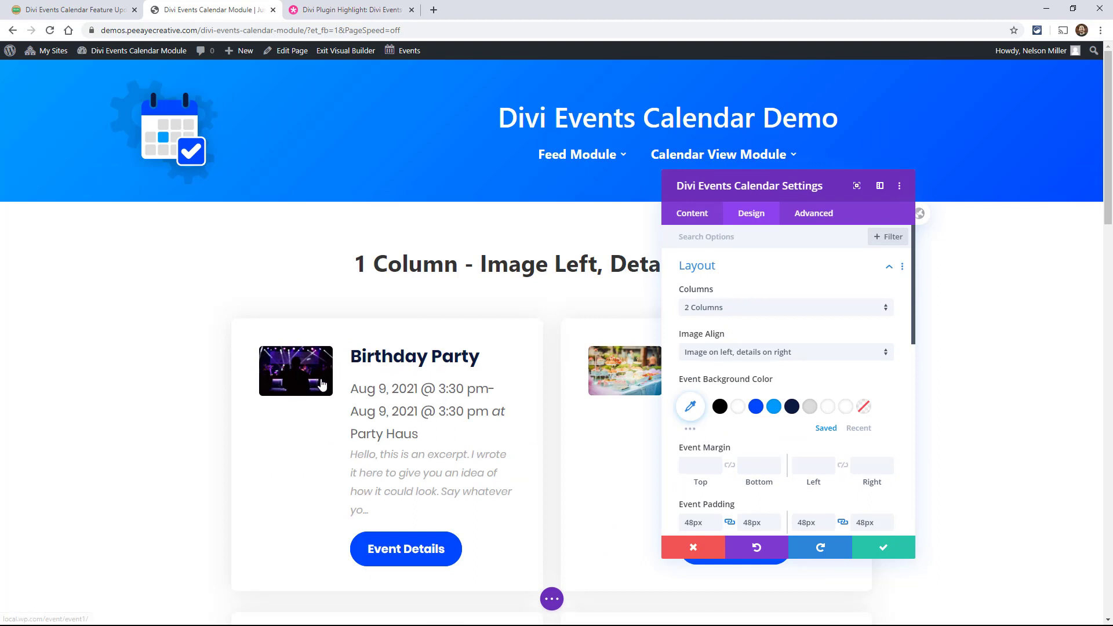
left_click(715, 313)
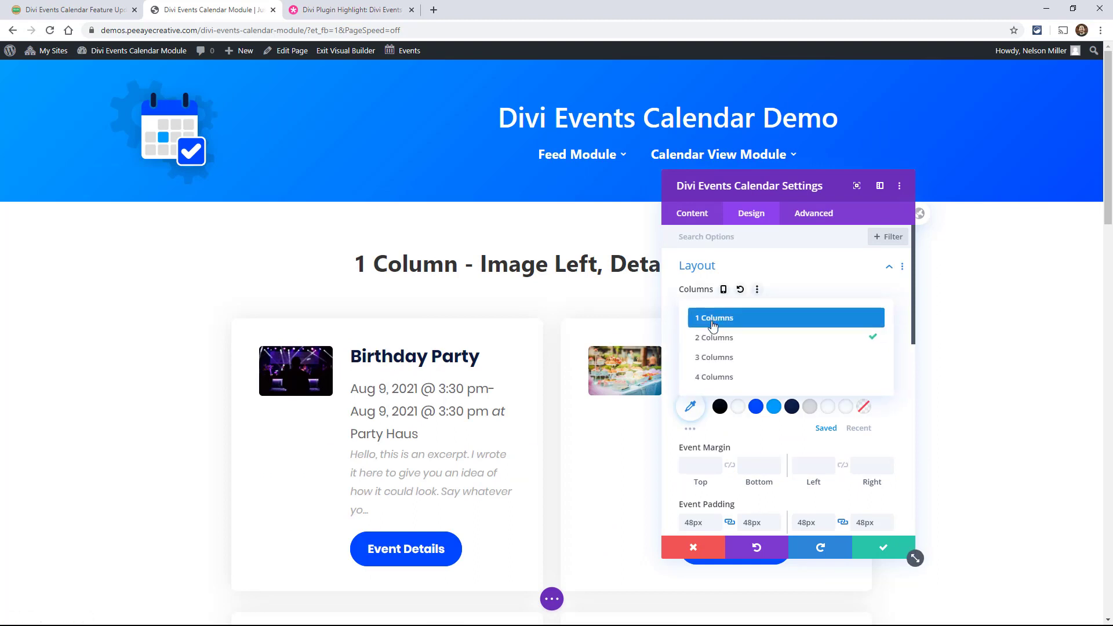
left_click(754, 319)
left_click(722, 353)
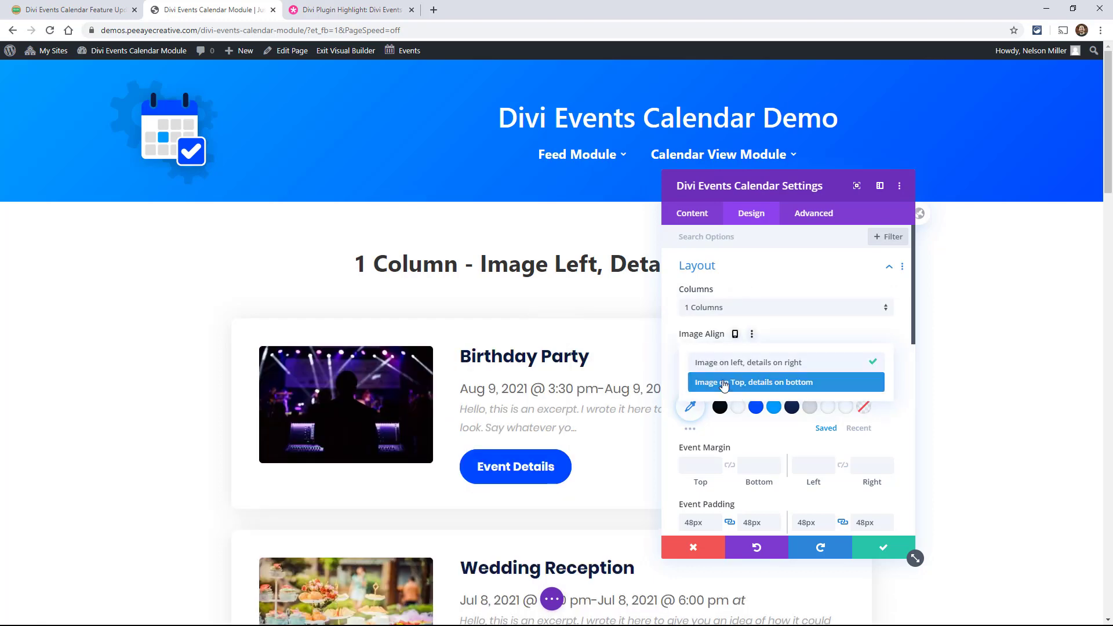
left_click(730, 380)
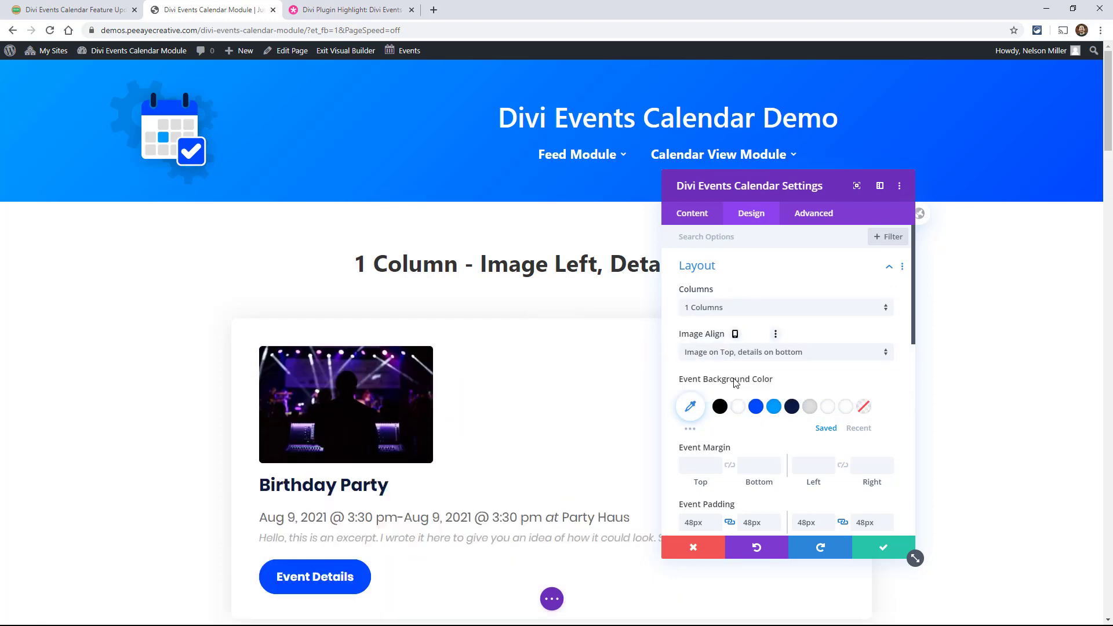
Return to the announcement post and read the Event Offset section
left_click(91, 8)
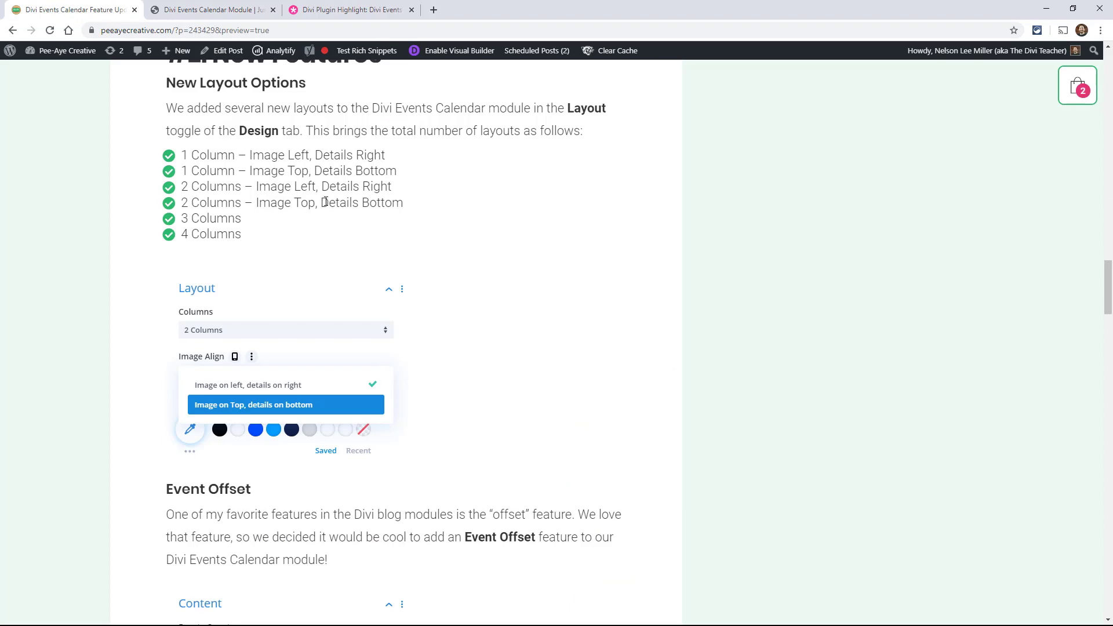
scroll(326, 202, "down", 5)
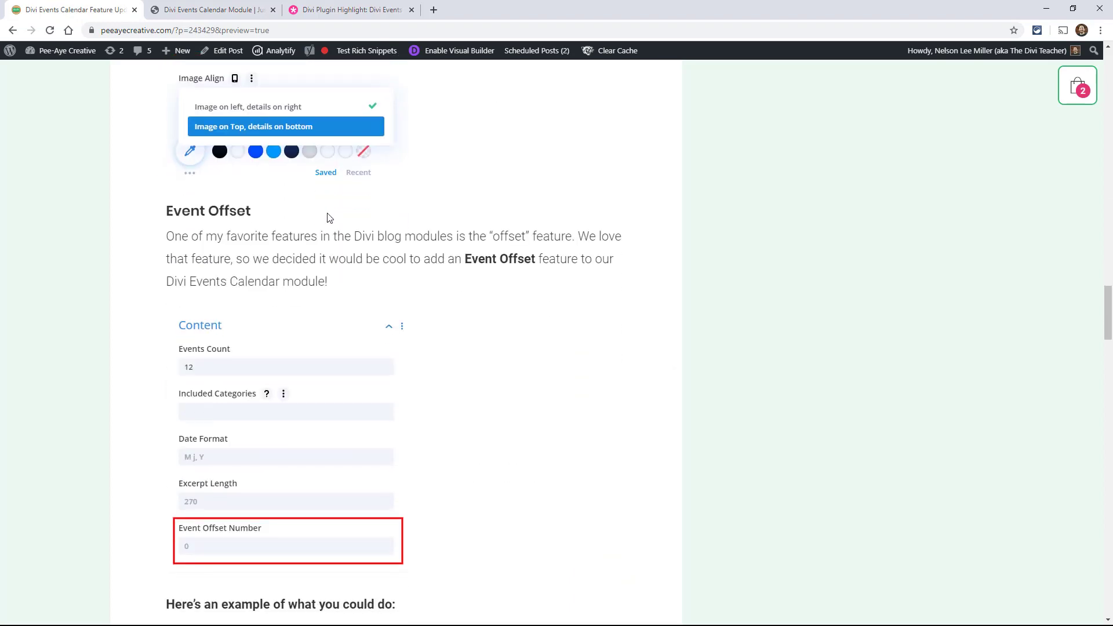
scroll(328, 217, "down", 2)
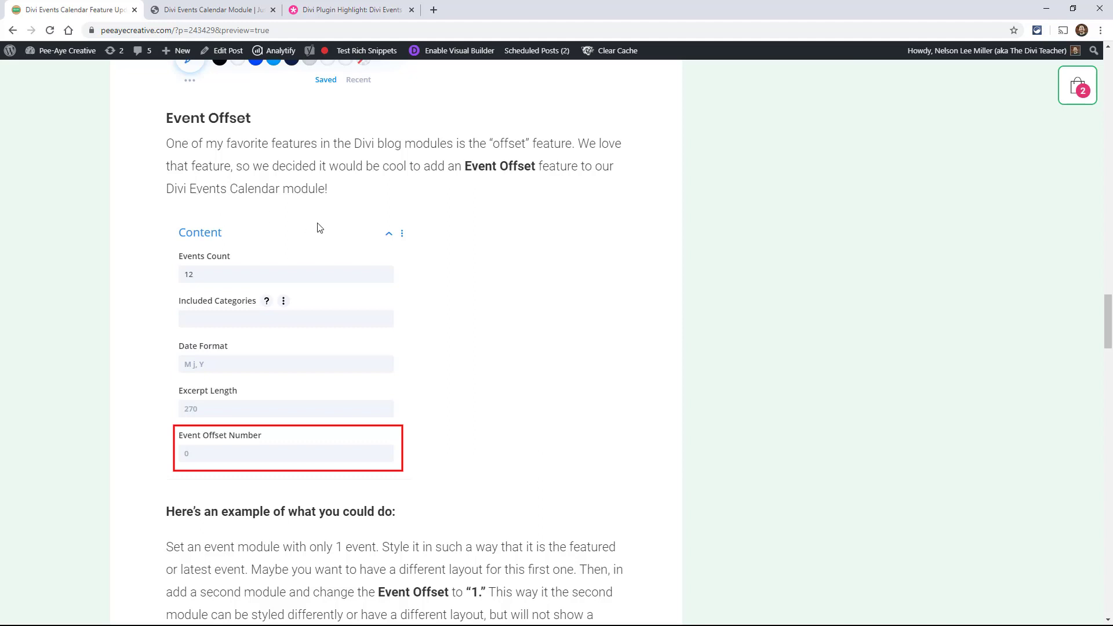
Go back to the Visual Builder and restore the module's Image Align to "Image on left, details on right"
key("ctrl+Tab")
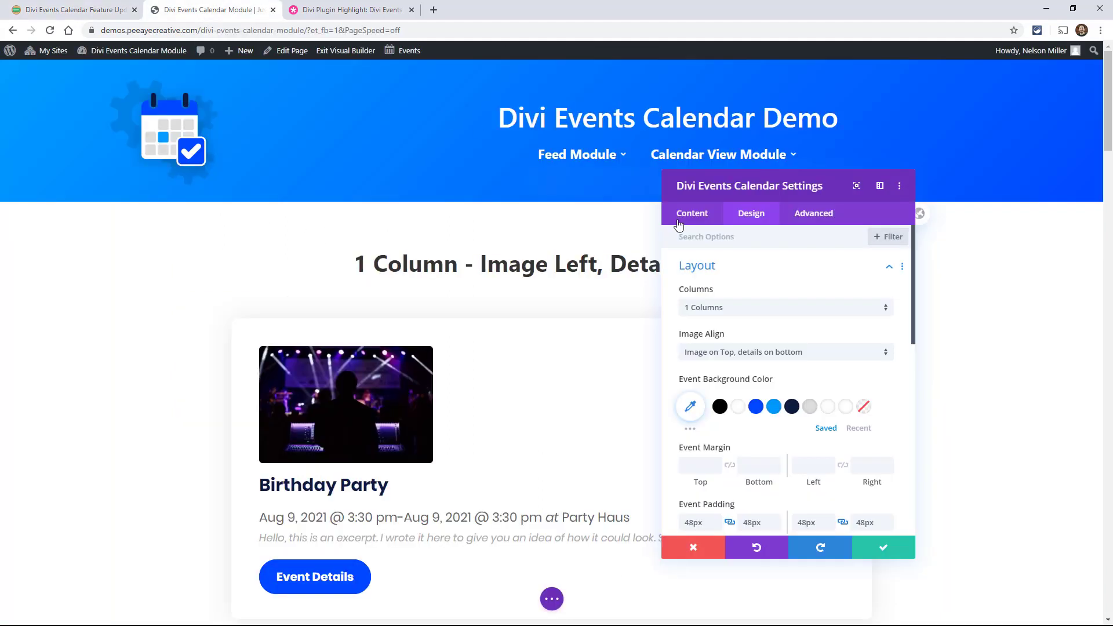
left_click(708, 358)
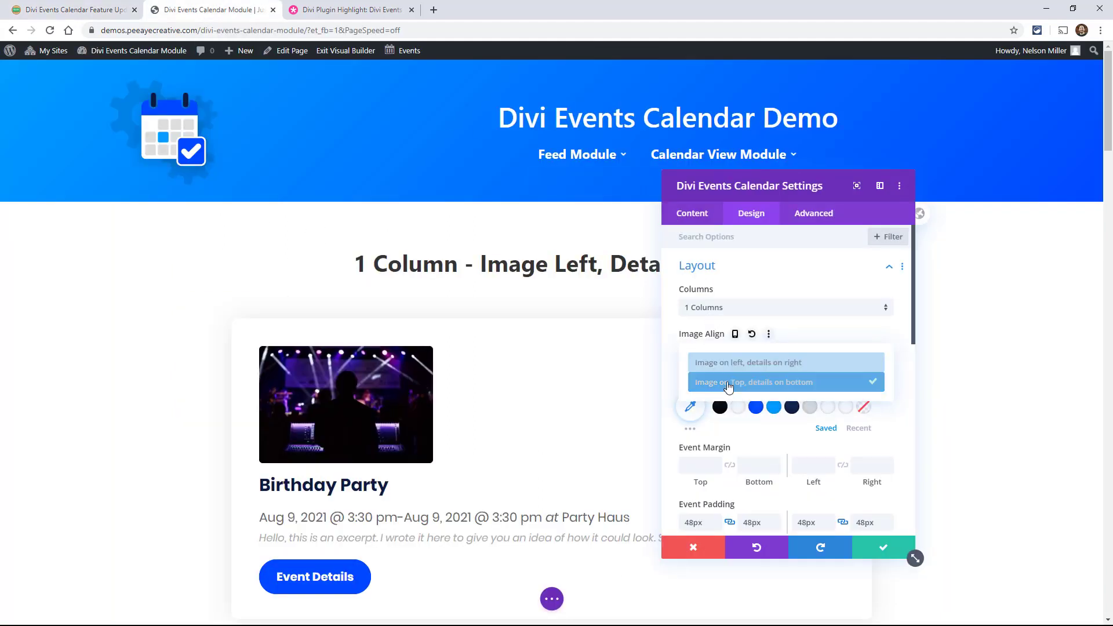
left_click(722, 360)
Examine the module's Content settings, including Event Offset Number, alongside the order of events in the feed
left_click(690, 215)
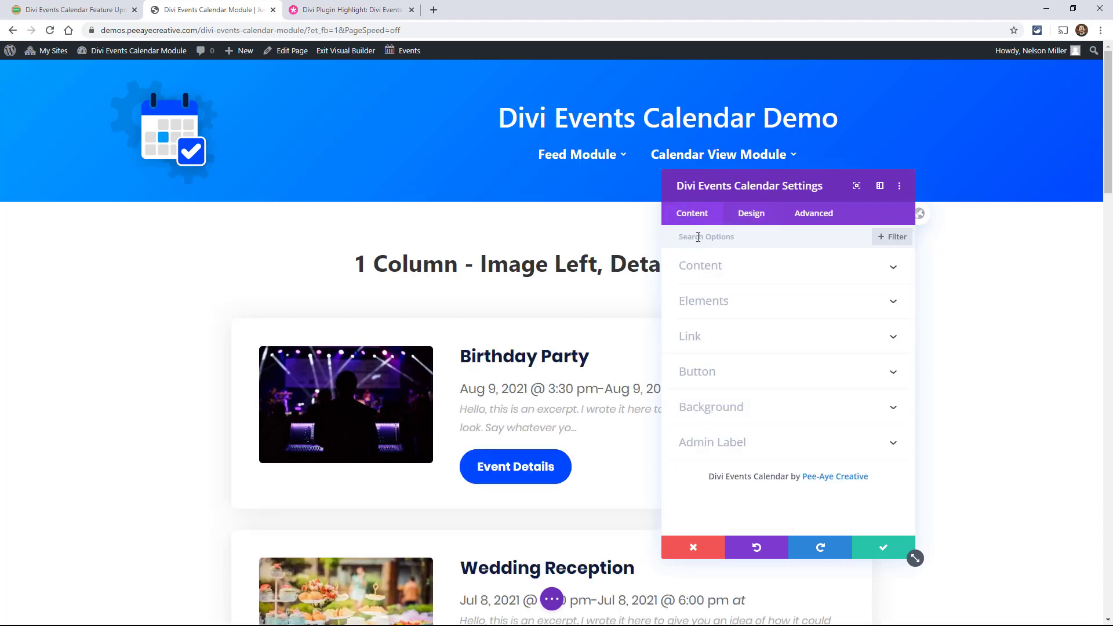
left_click(700, 268)
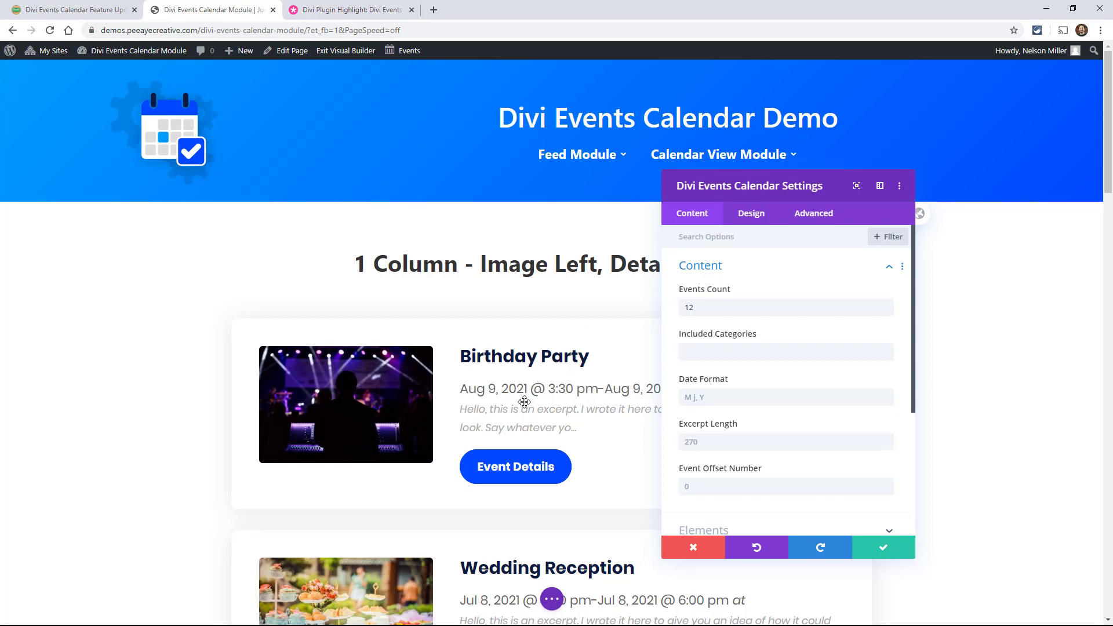
scroll(525, 400, "down", 4)
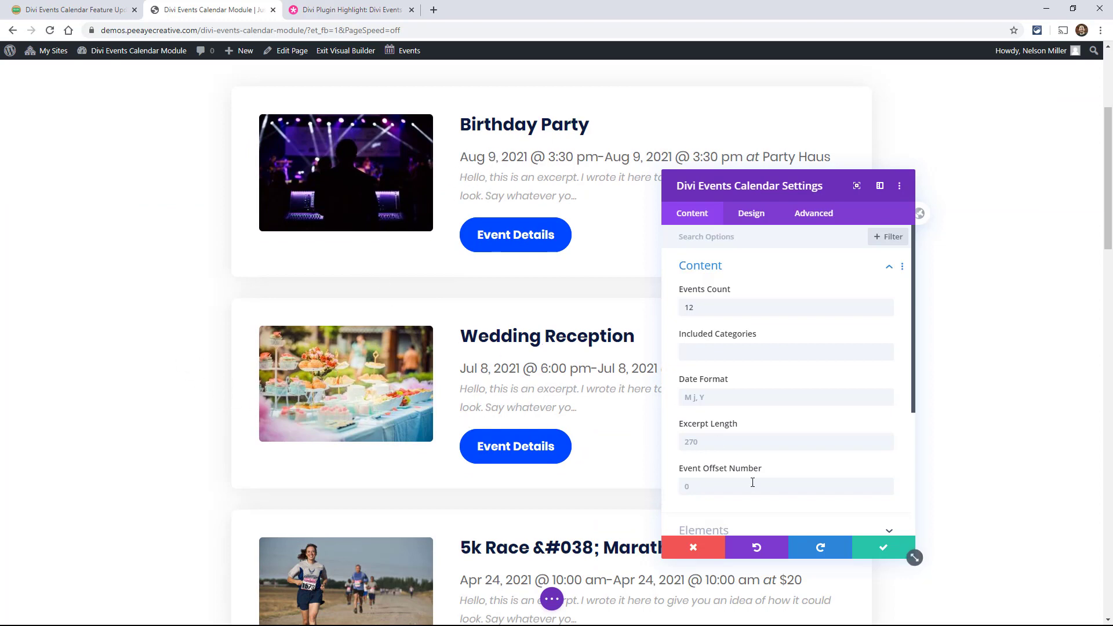
scroll(706, 481, "up", 3)
Try an Event Offset Number of 1, clear it again, and save the module settings
left_click(704, 489)
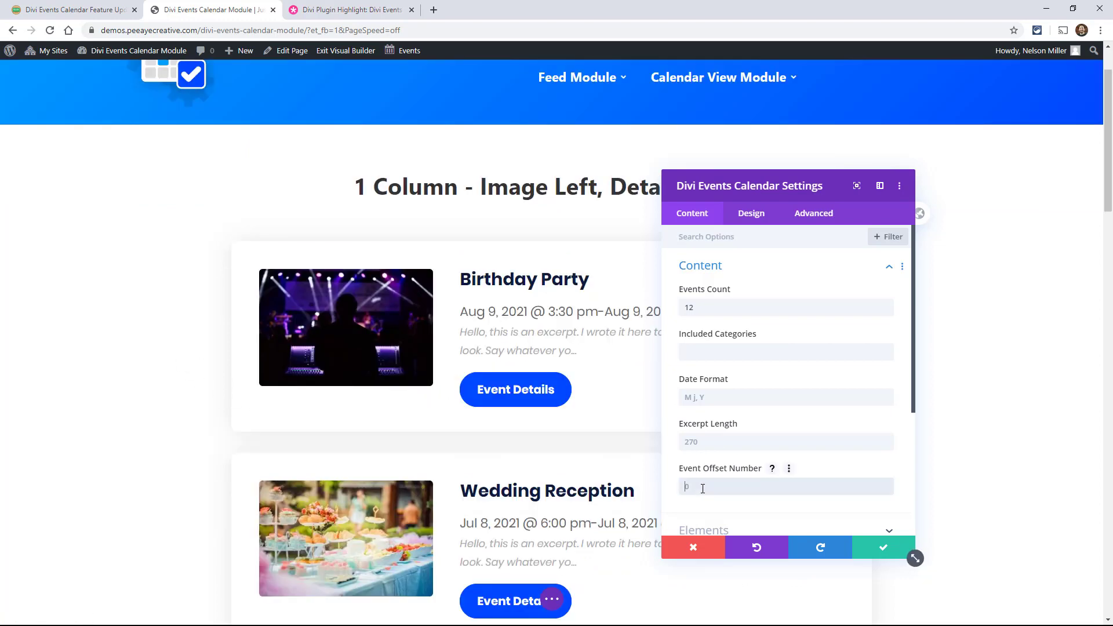
type("1")
key("BackSpace")
left_click(879, 548)
Read the post's Event Offset example and the Event Background Color section
left_click(78, 10)
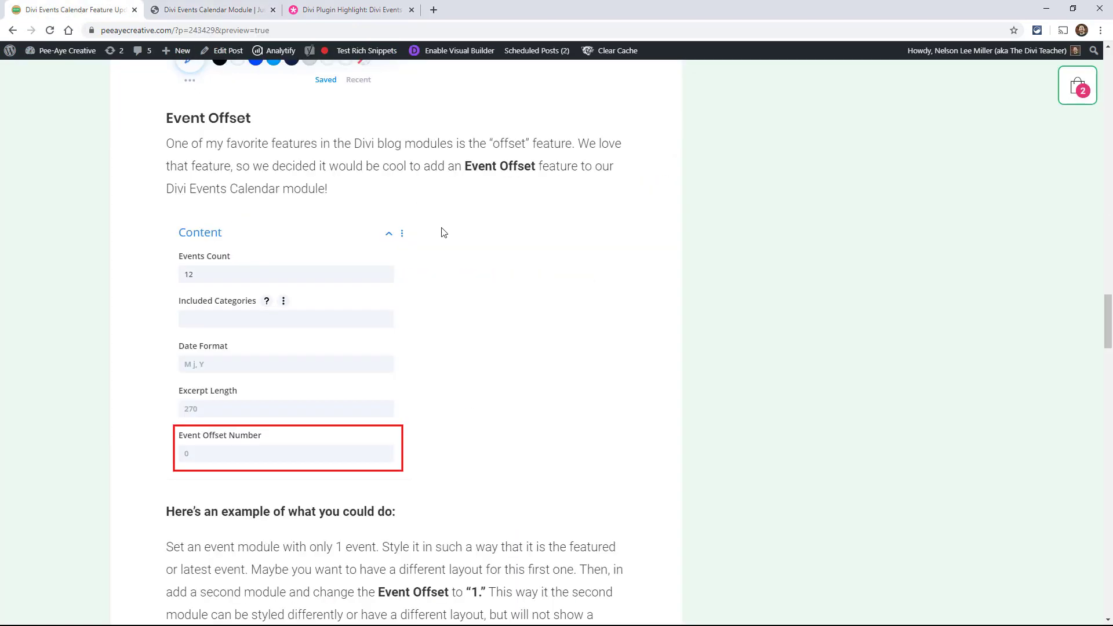
scroll(328, 285, "down", 9)
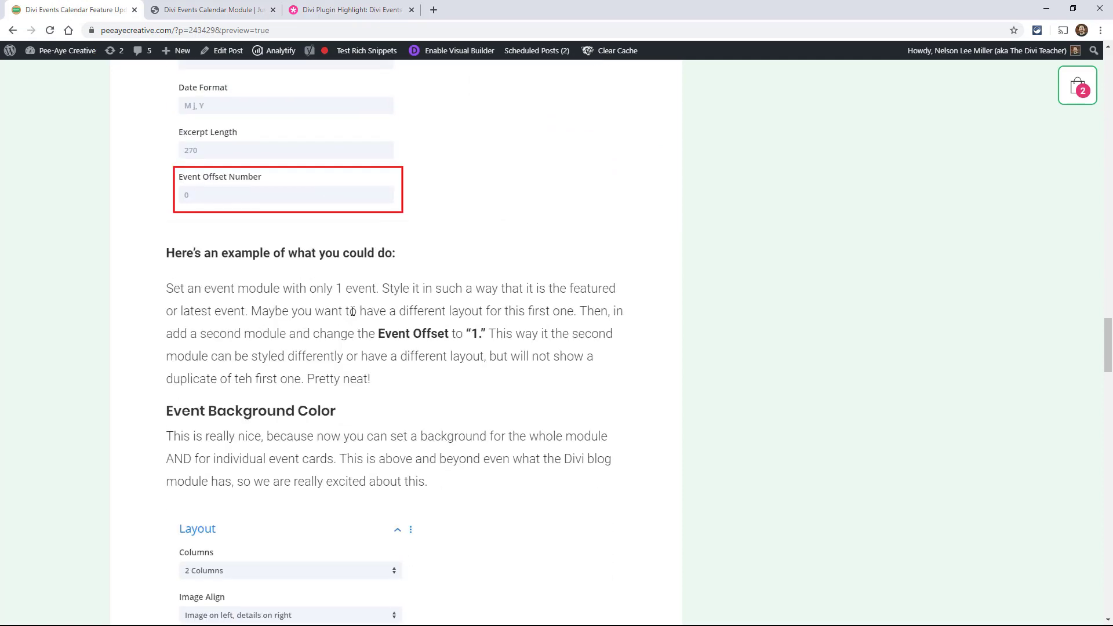
scroll(413, 315, "down", 2)
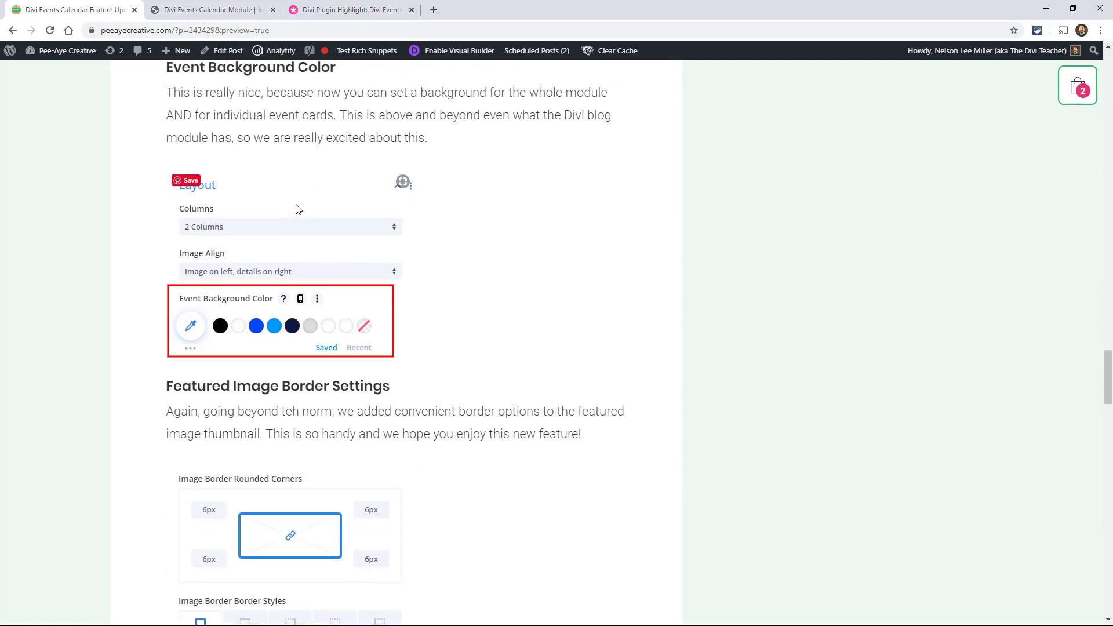
scroll(298, 209, "up", 1)
In the module's Layout design settings, try light gray, dark navy and black as Event Background Color, and reset the color to its default
left_click(211, 10)
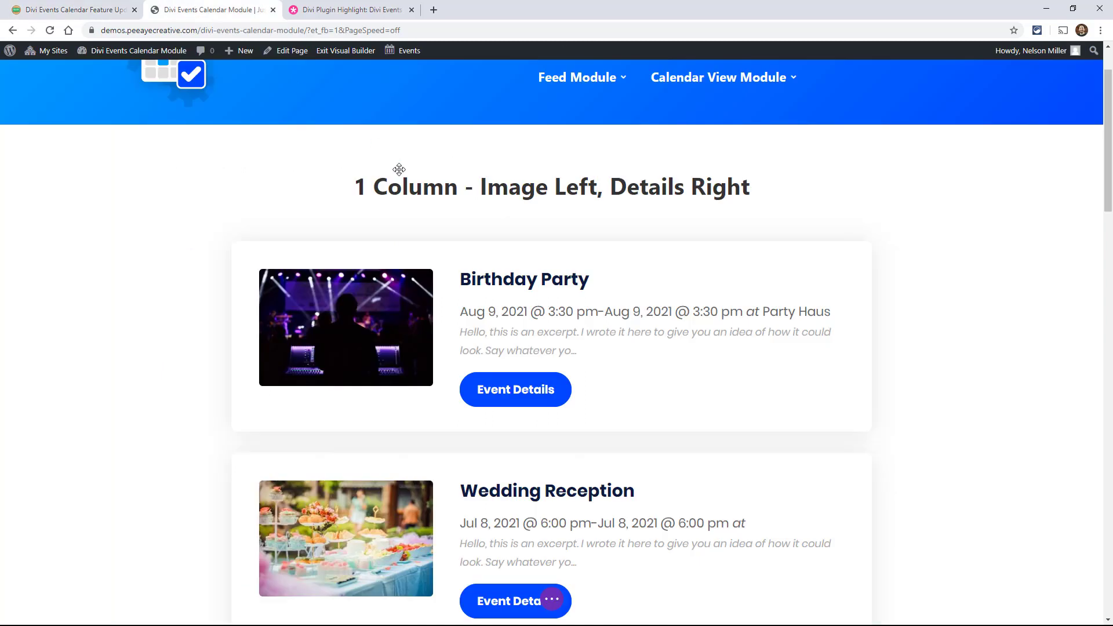
left_click(531, 270)
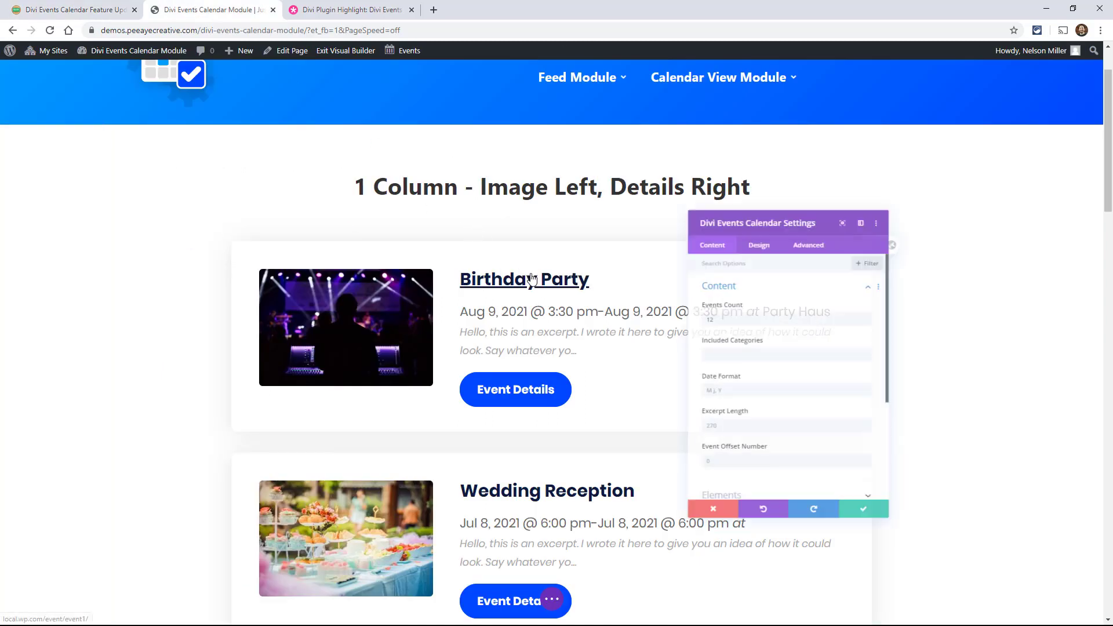
left_click(744, 224)
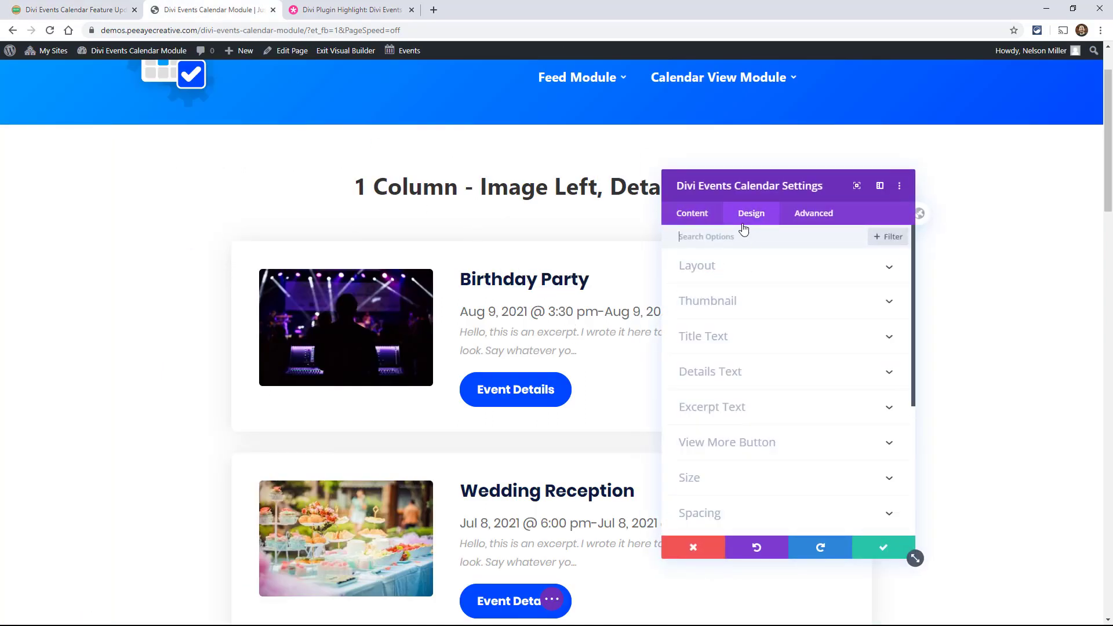
left_click(708, 278)
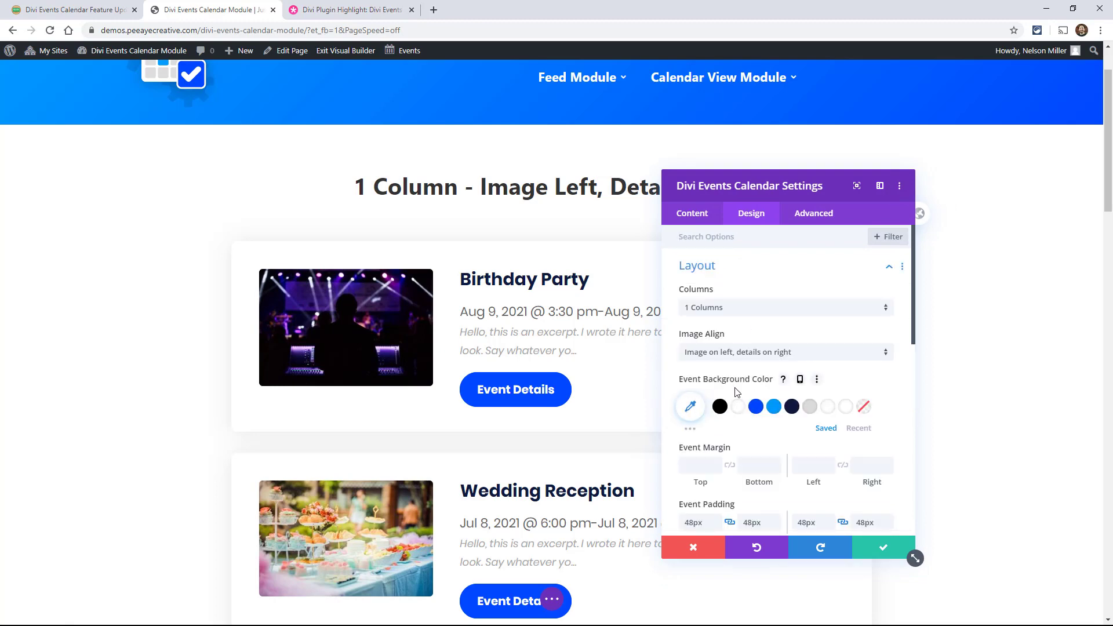
left_click(810, 408)
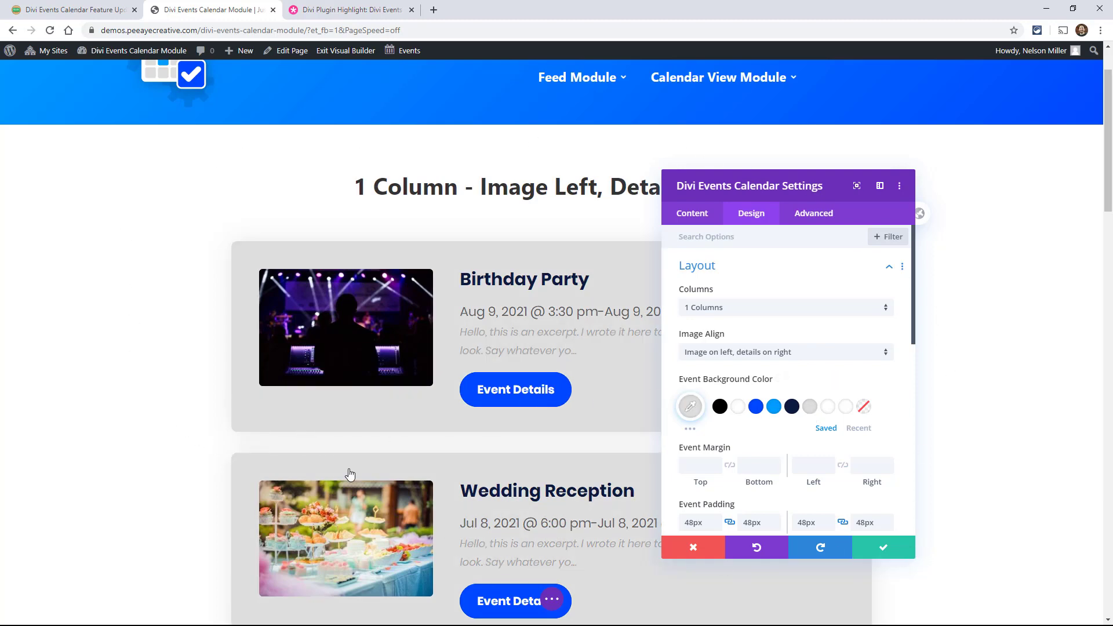
left_click(793, 408)
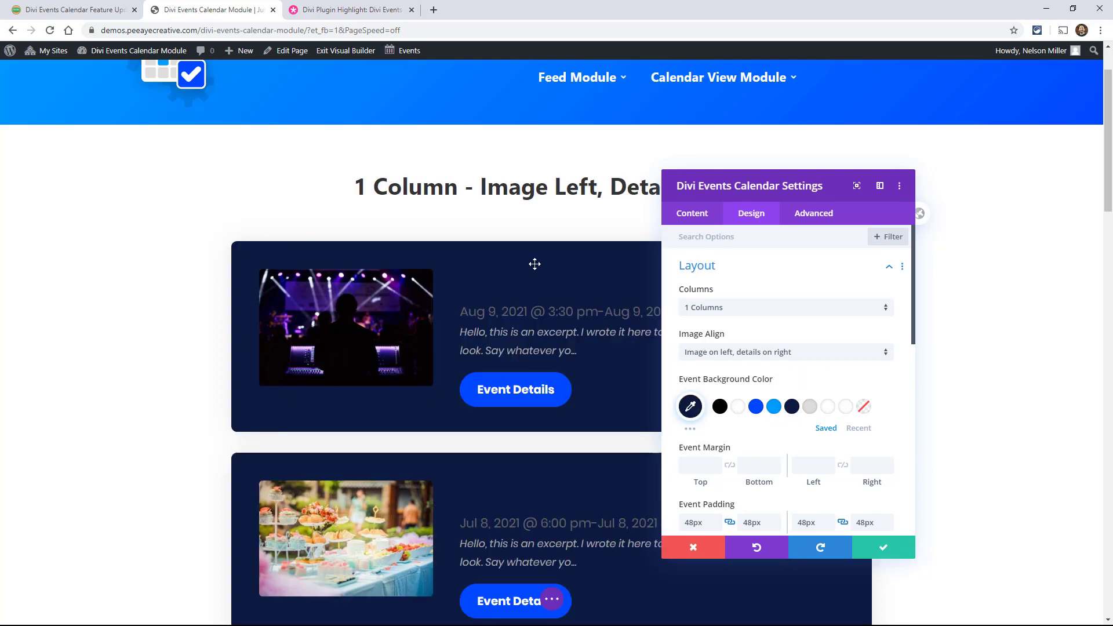
left_click(721, 407)
left_click(819, 381)
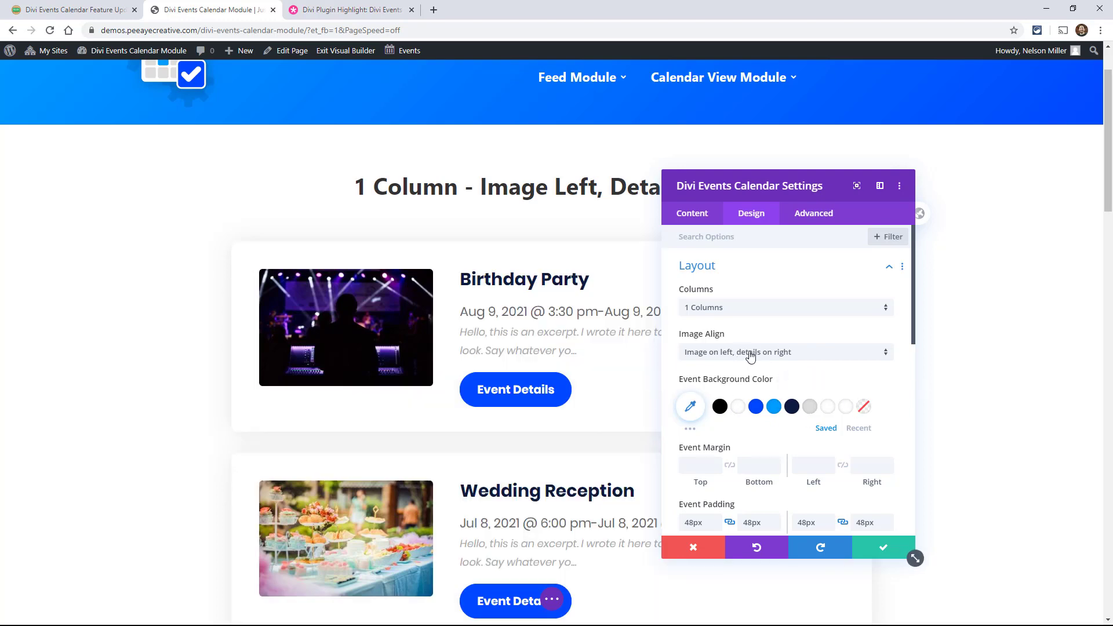
Look over the Event Margin and Event Padding options, and read the post's Featured Image Border Settings section
scroll(759, 377, "down", 2)
scroll(761, 389, "down", 2)
left_click(58, 9)
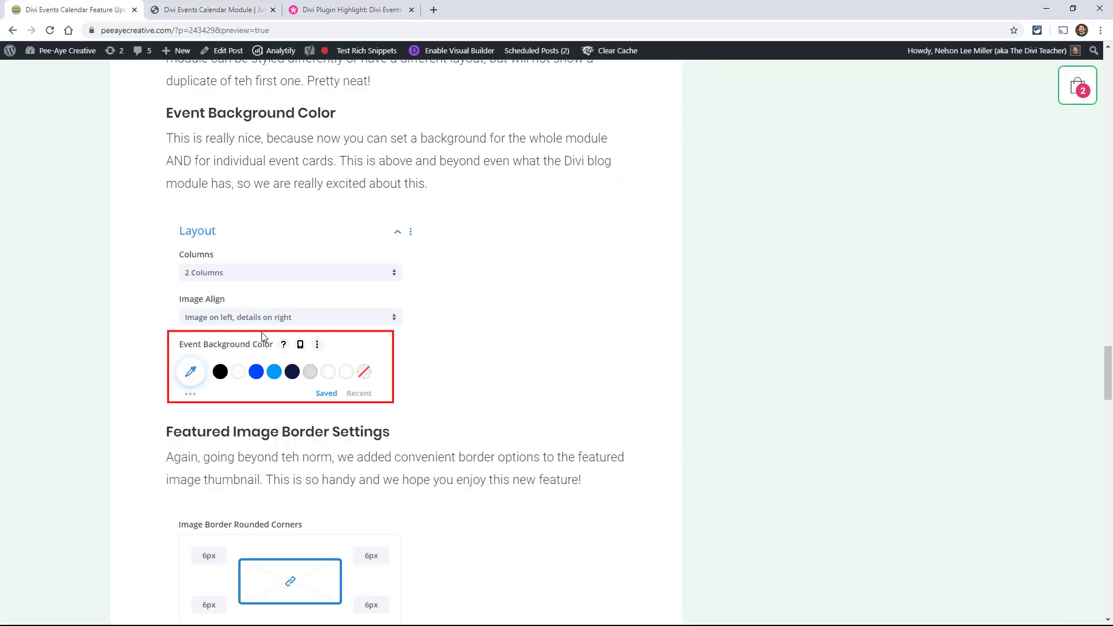
scroll(260, 339, "down", 7)
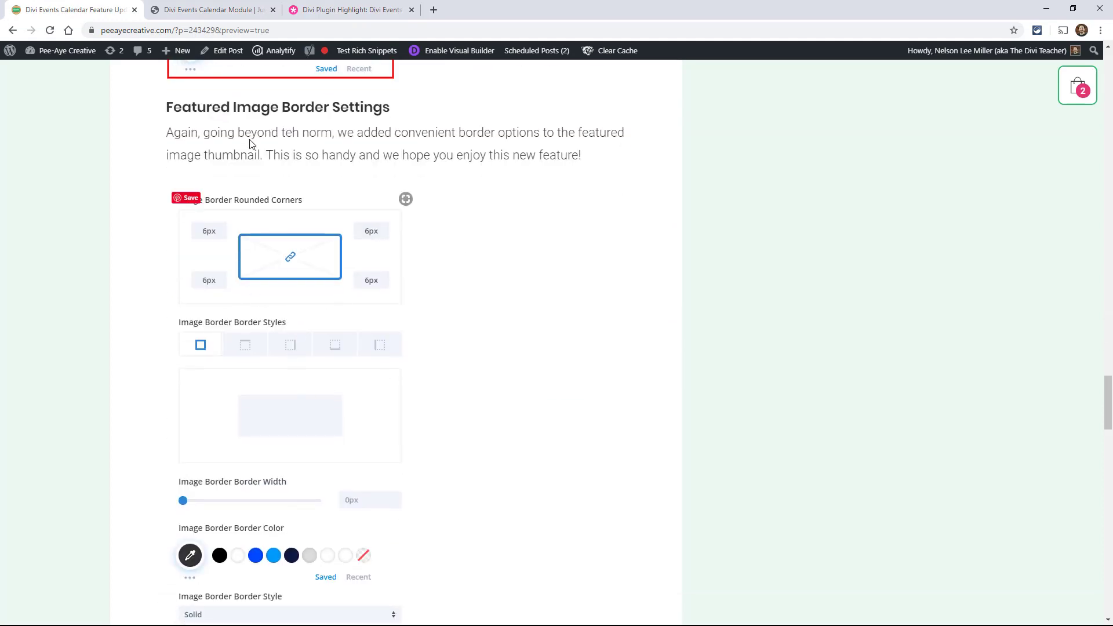
Examine the module's Thumbnail design settings, from margin and width to the image border's rounded corners, styles and color
left_click(200, 11)
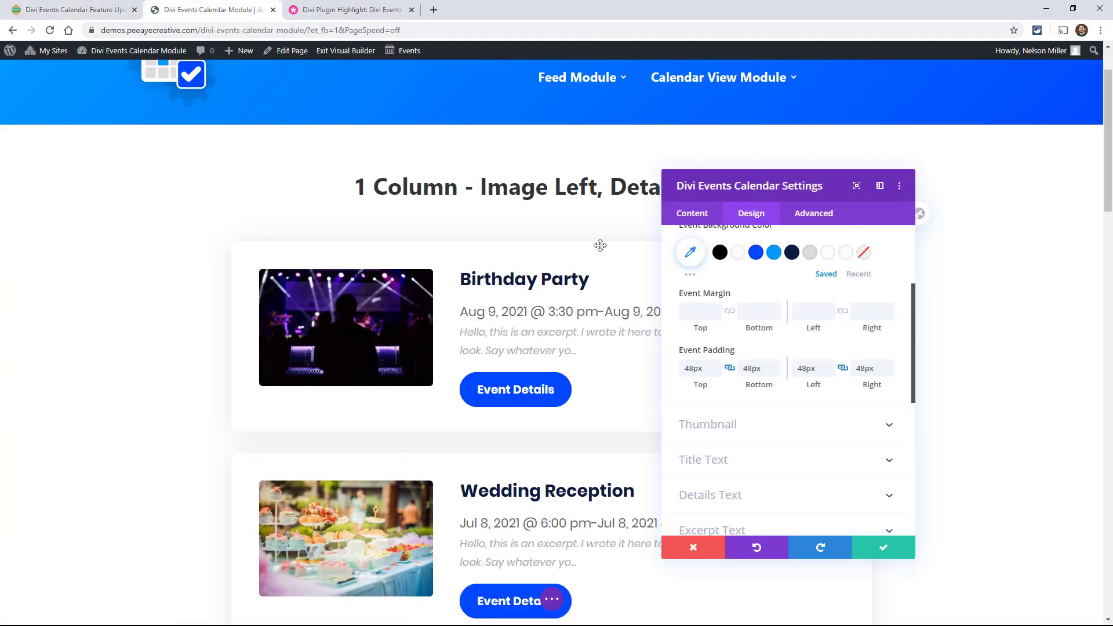
left_click(730, 426)
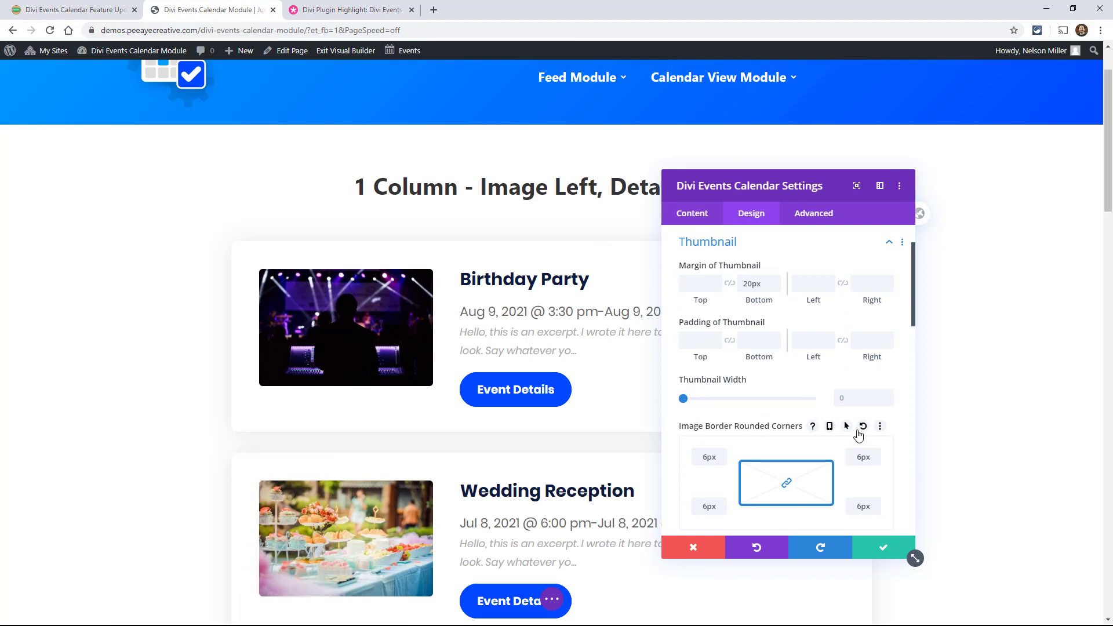
scroll(545, 366, "down", 1)
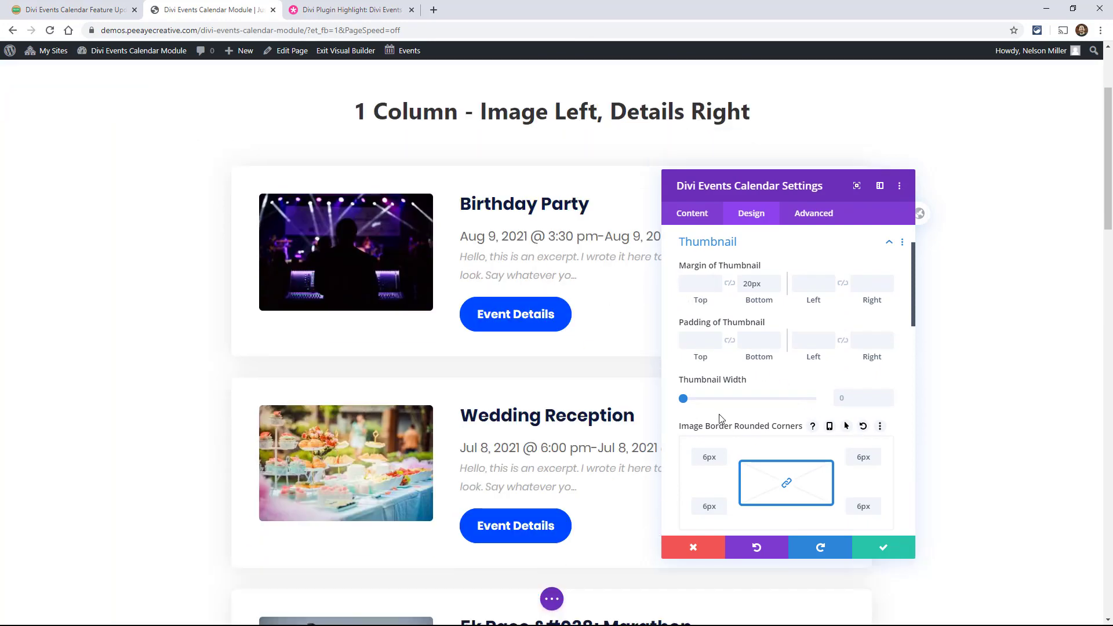
scroll(774, 429, "down", 2)
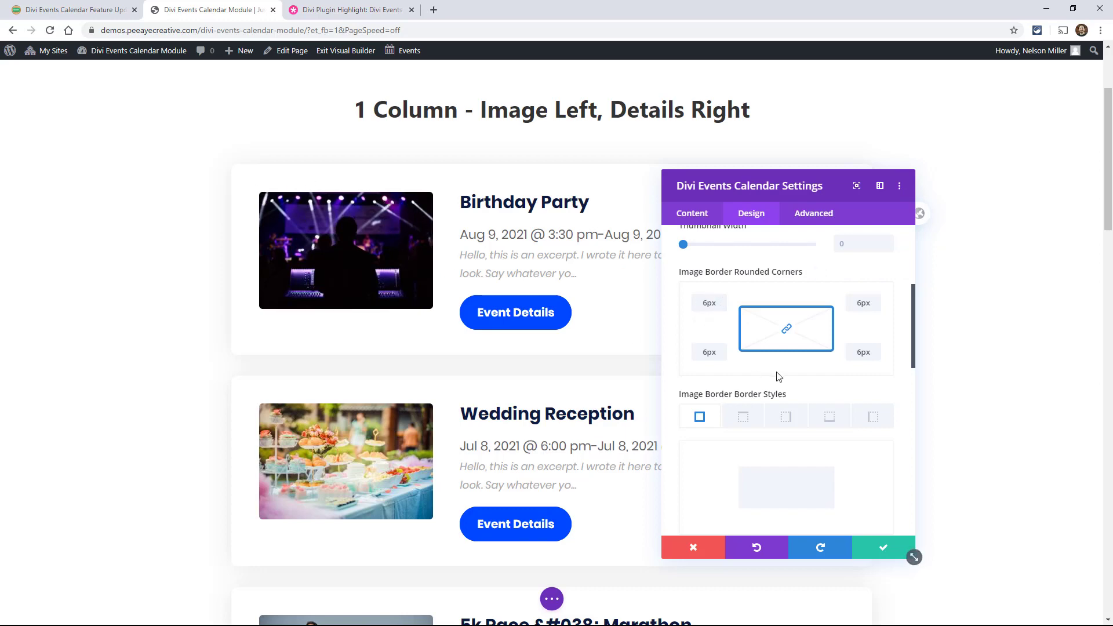
scroll(779, 377, "down", 4)
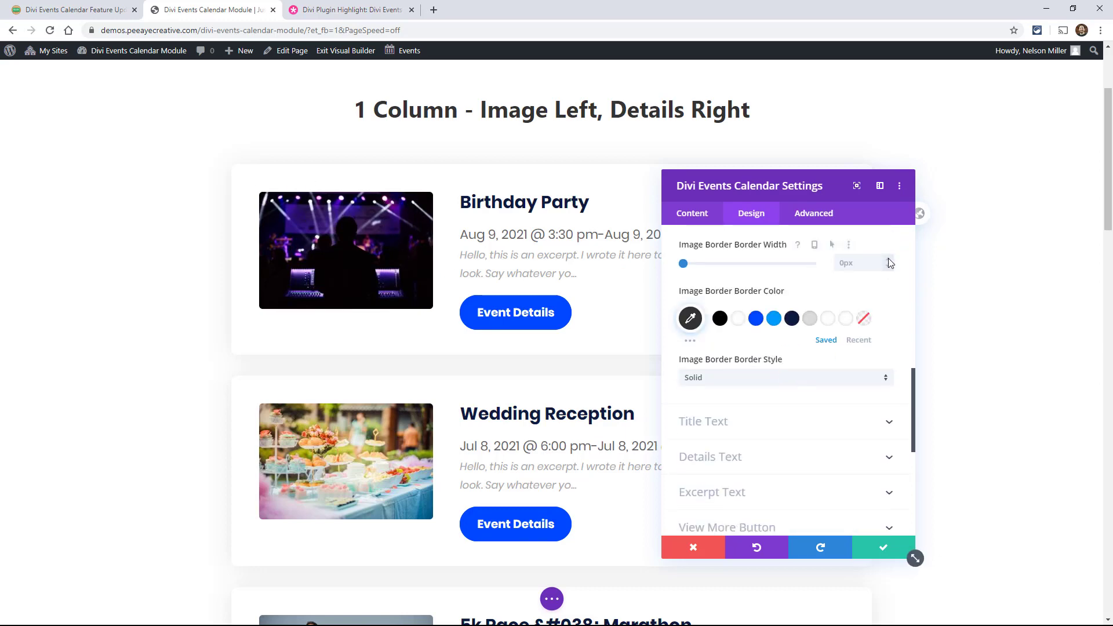
Give the event thumbnails a 2px image border in light blue
left_click(888, 259)
type("2")
left_click(774, 318)
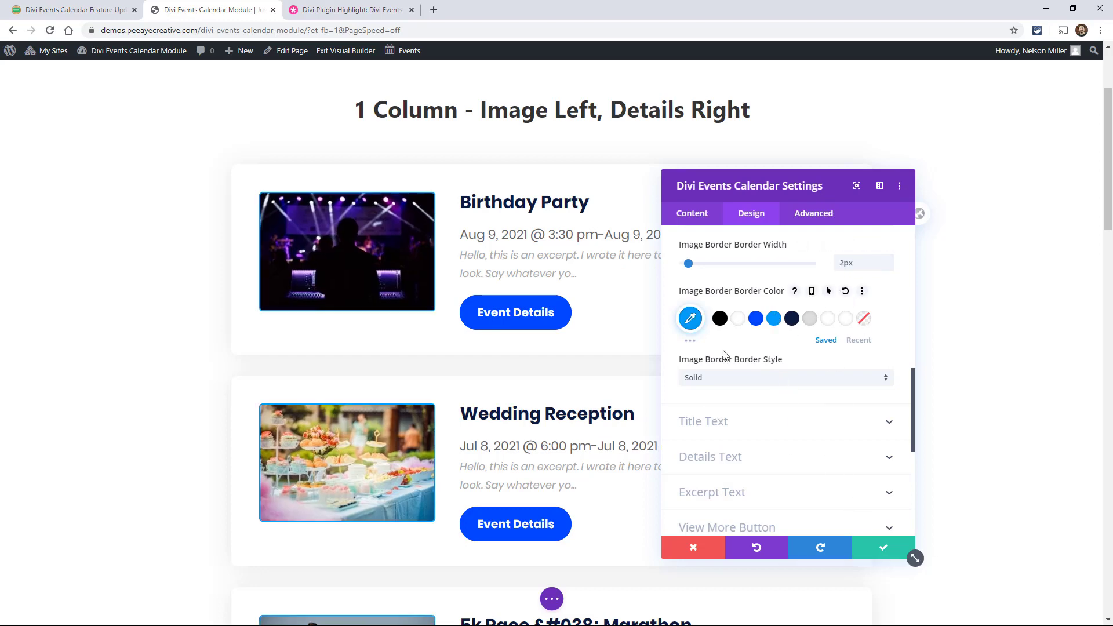
scroll(723, 354, "up", 3)
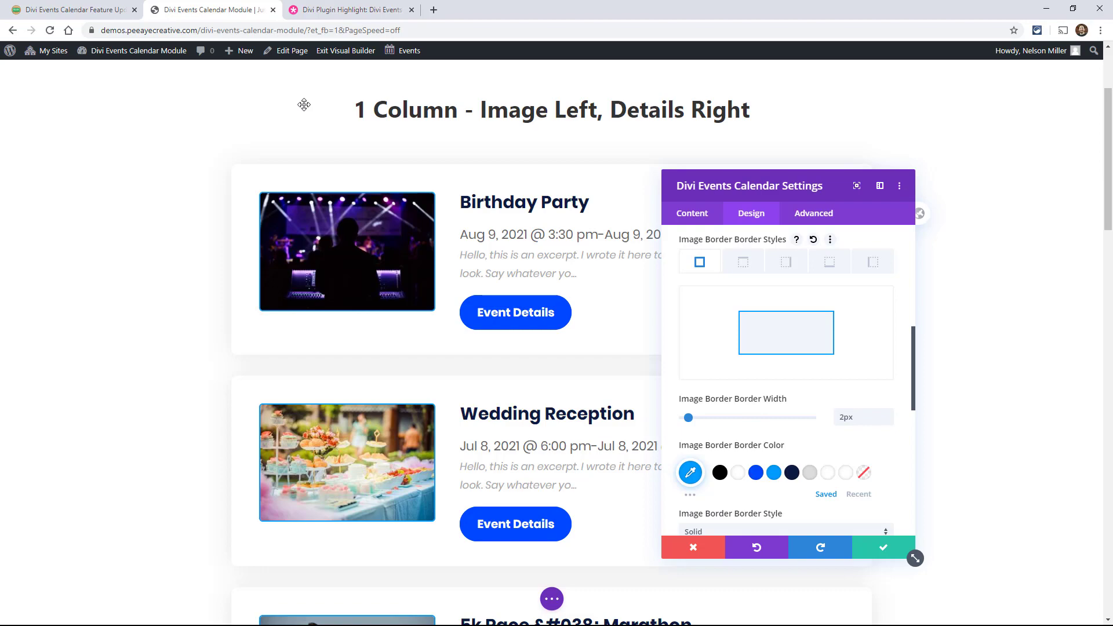
Return to the announcement post and read its "#3. Fixes" section
left_click(74, 17)
scroll(437, 358, "down", 3)
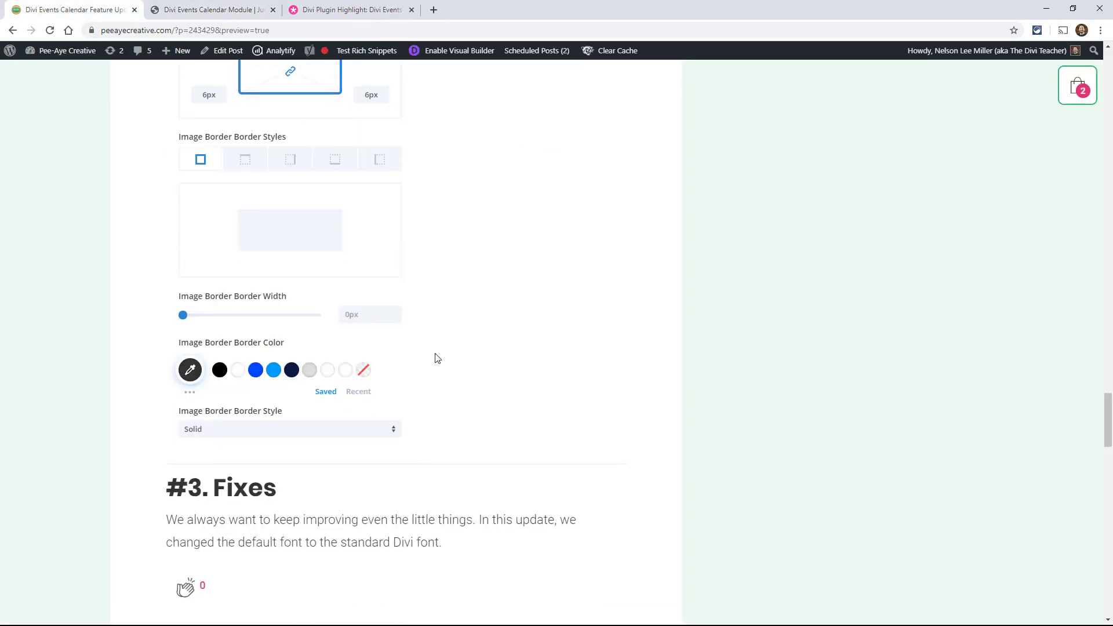
scroll(438, 358, "down", 3)
scroll(495, 409, "up", 15)
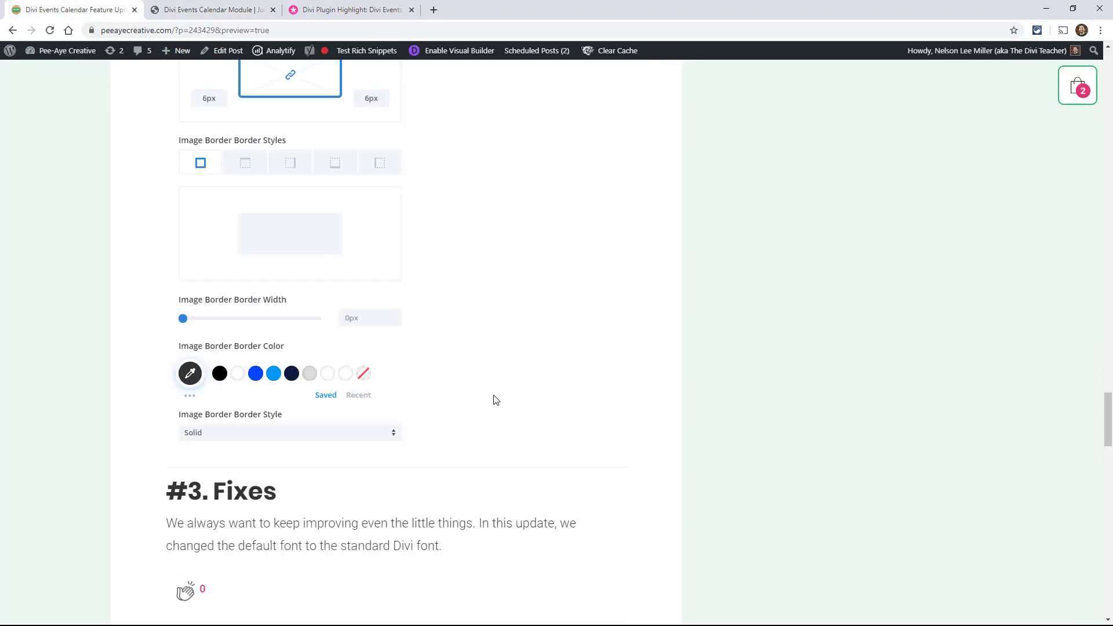
Look back over the announcement post, from the New Layout Options and the Changelog to the "#1. A New Calendar Module!" section
scroll(496, 399, "up", 15)
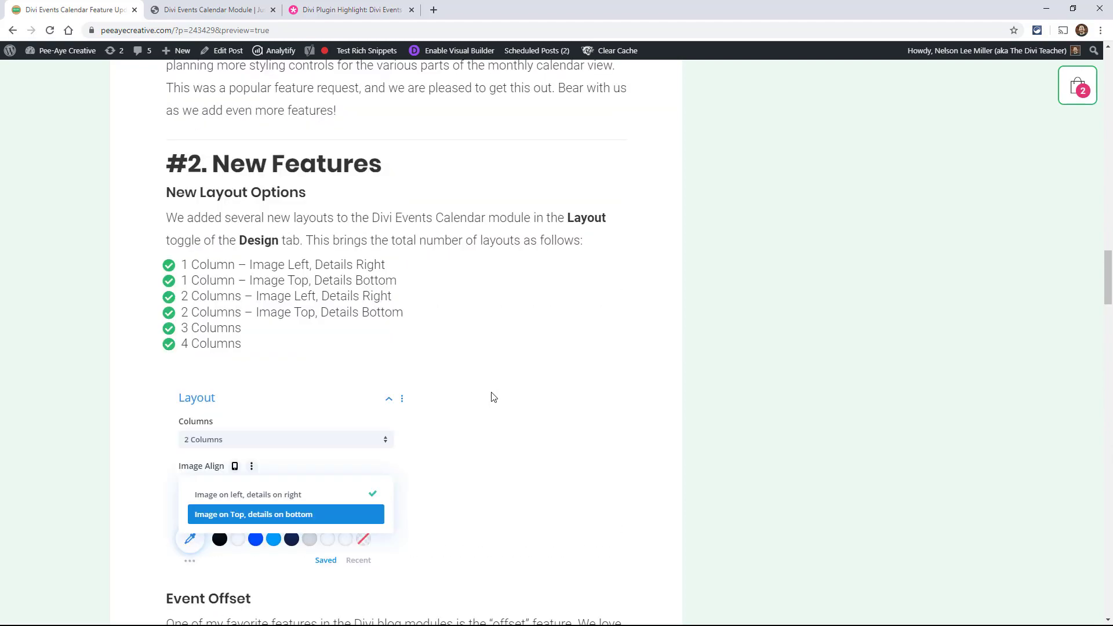
scroll(494, 397, "up", 9)
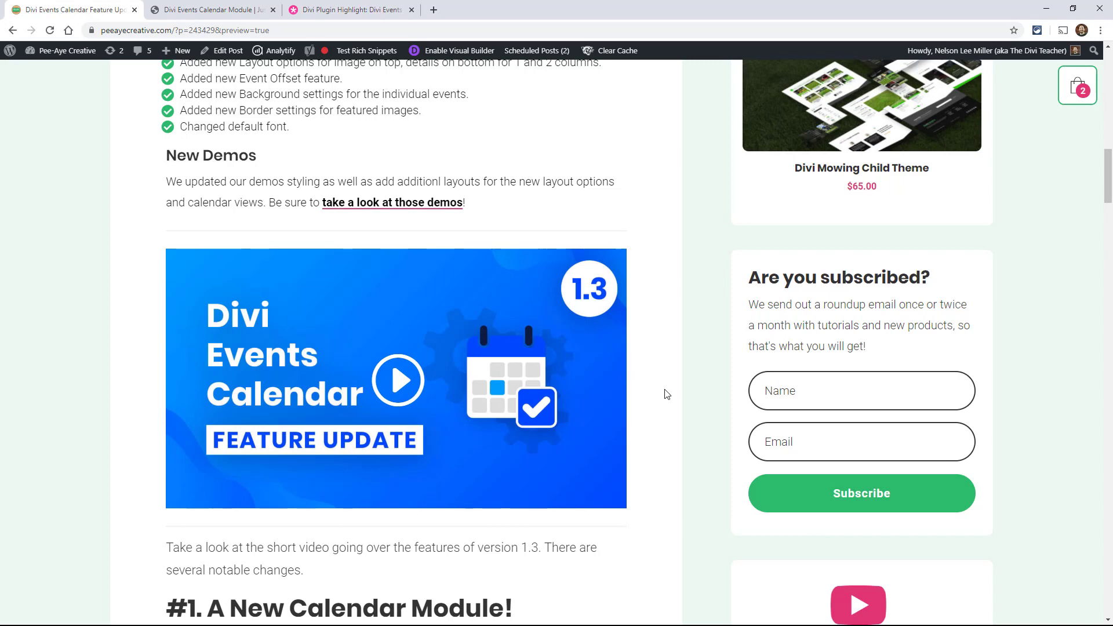
scroll(667, 394, "up", 6)
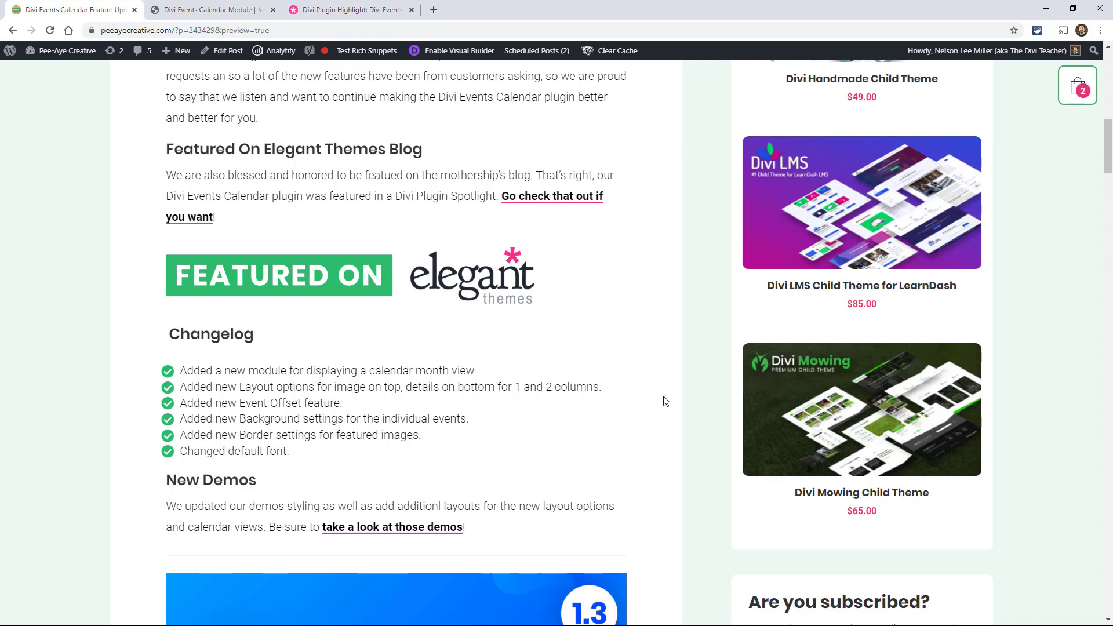
scroll(666, 401, "down", 2)
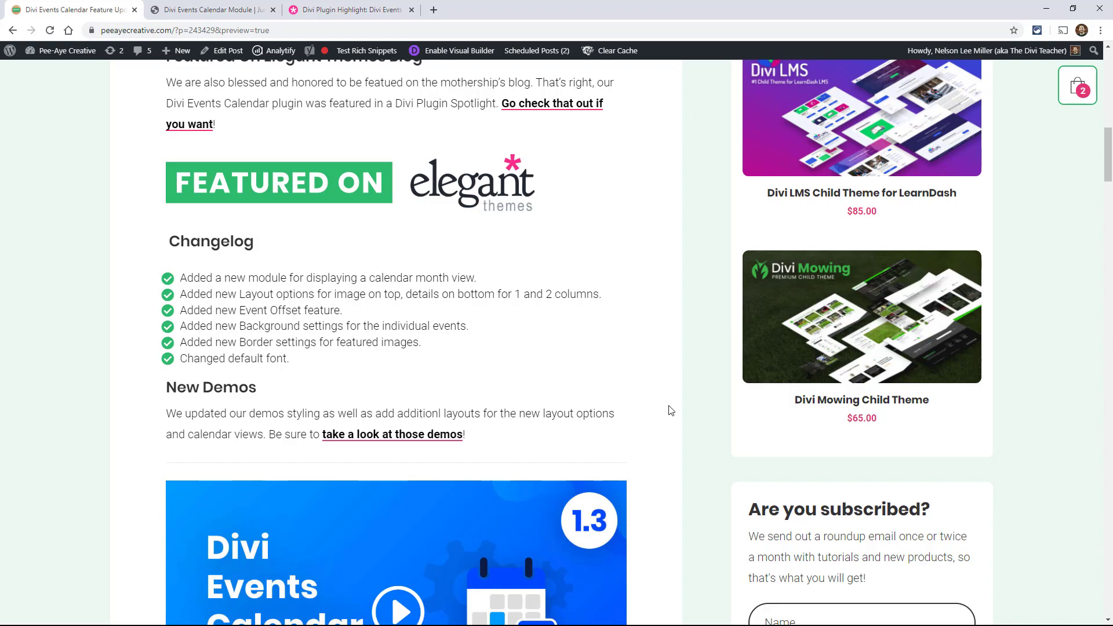
scroll(671, 410, "down", 10)
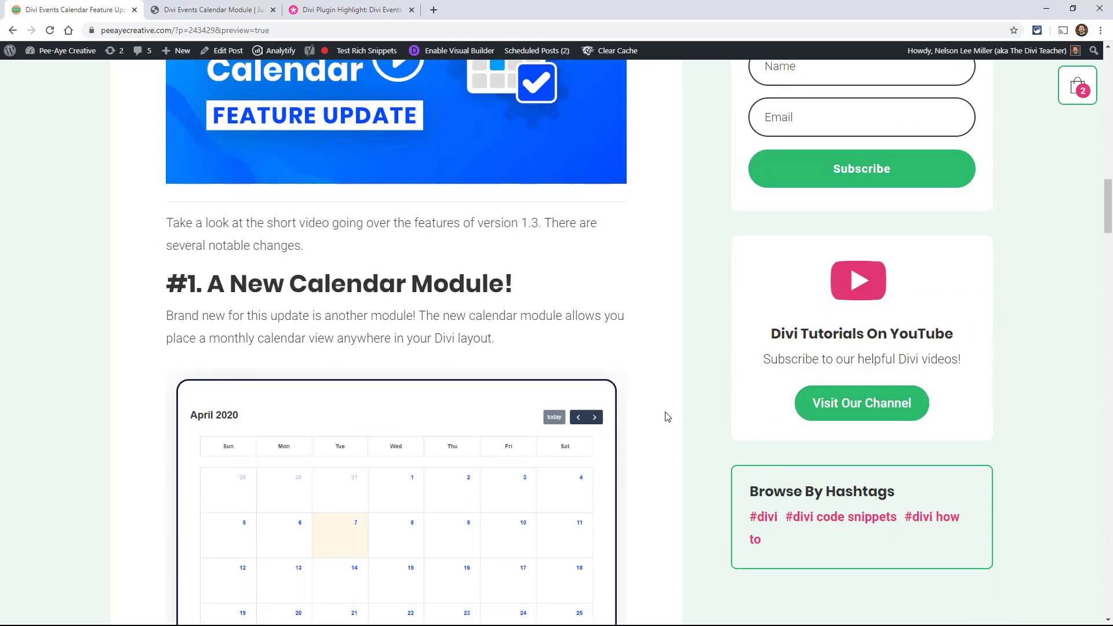
scroll(667, 417, "down", 6)
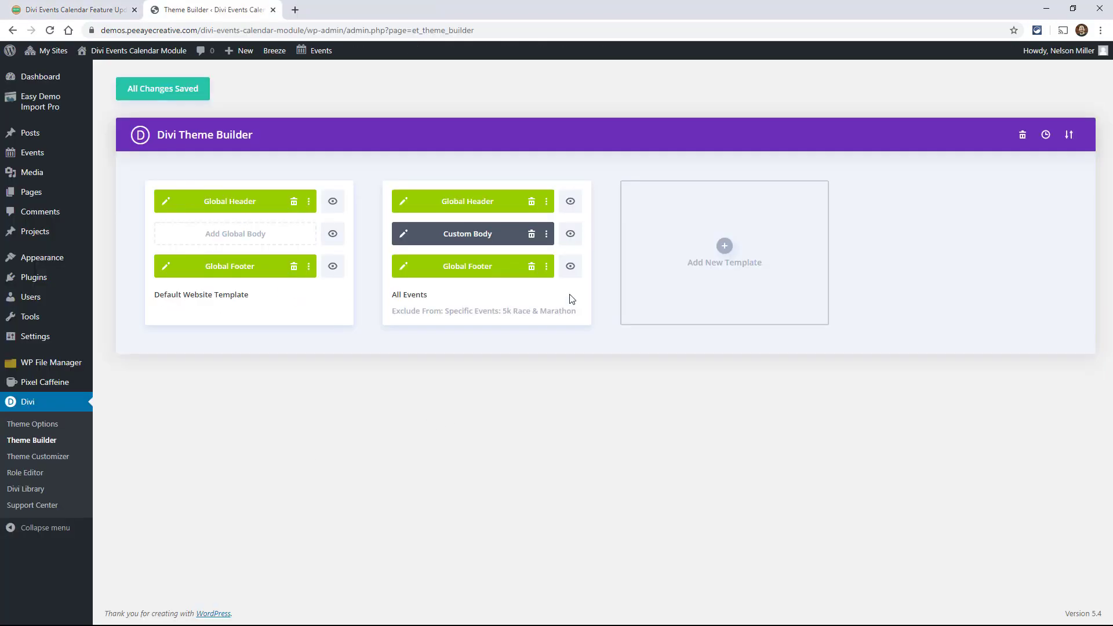
Create a new Divi Theme Builder template assigned to the Events Archive Page
left_click(721, 240)
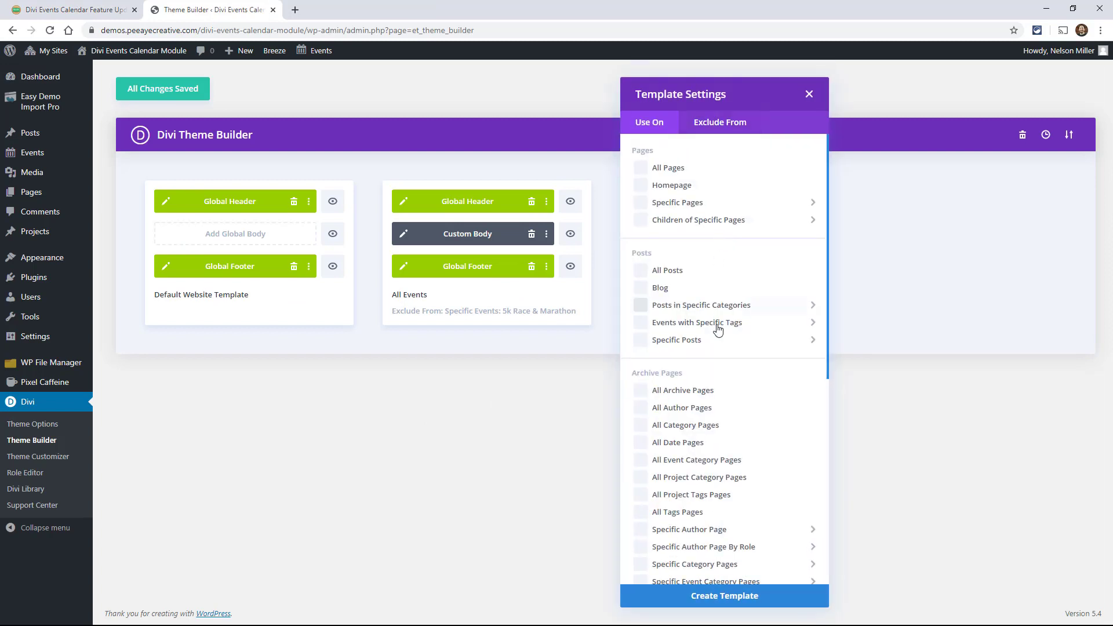
scroll(718, 325, "down", 5)
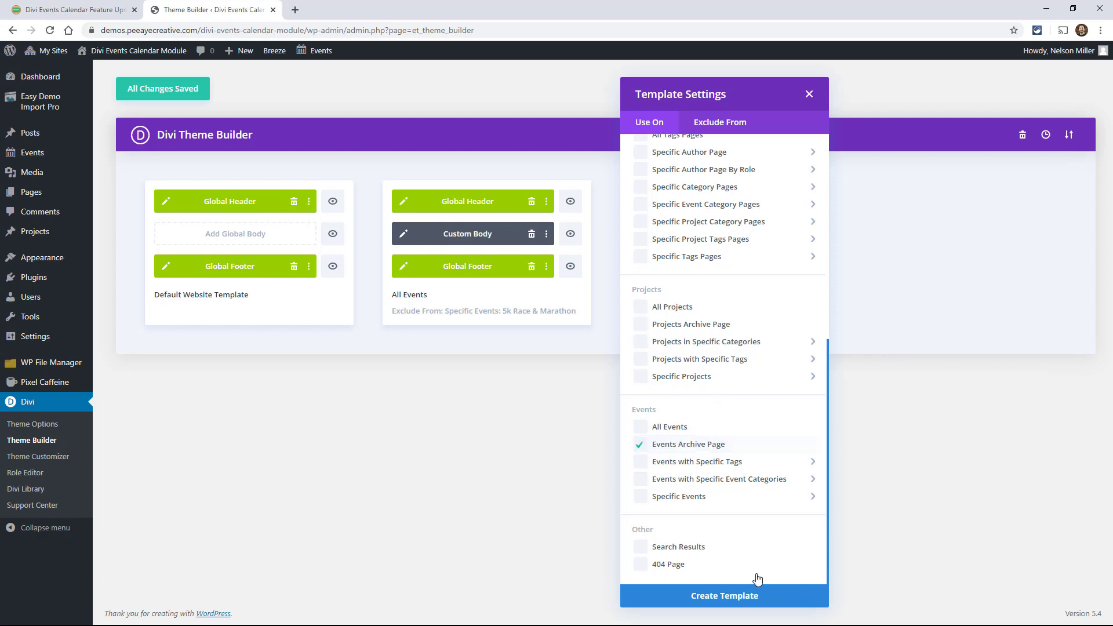
left_click(703, 596)
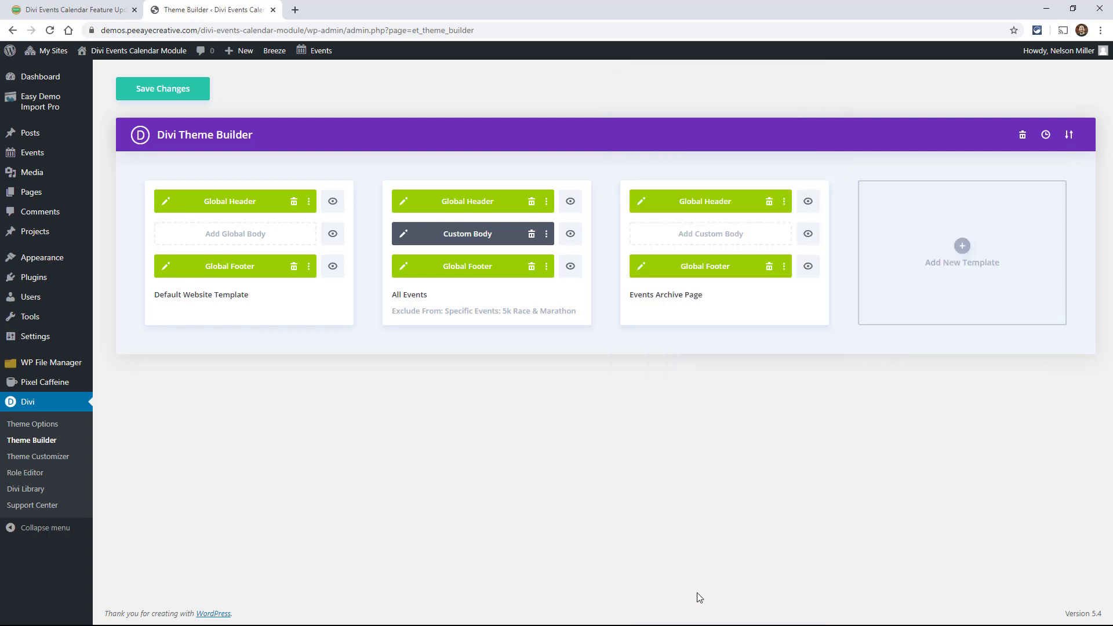
Build a custom body for the Events Archive Page template with a Divi Events Calendar module, keeping the module's settings
left_click(696, 240)
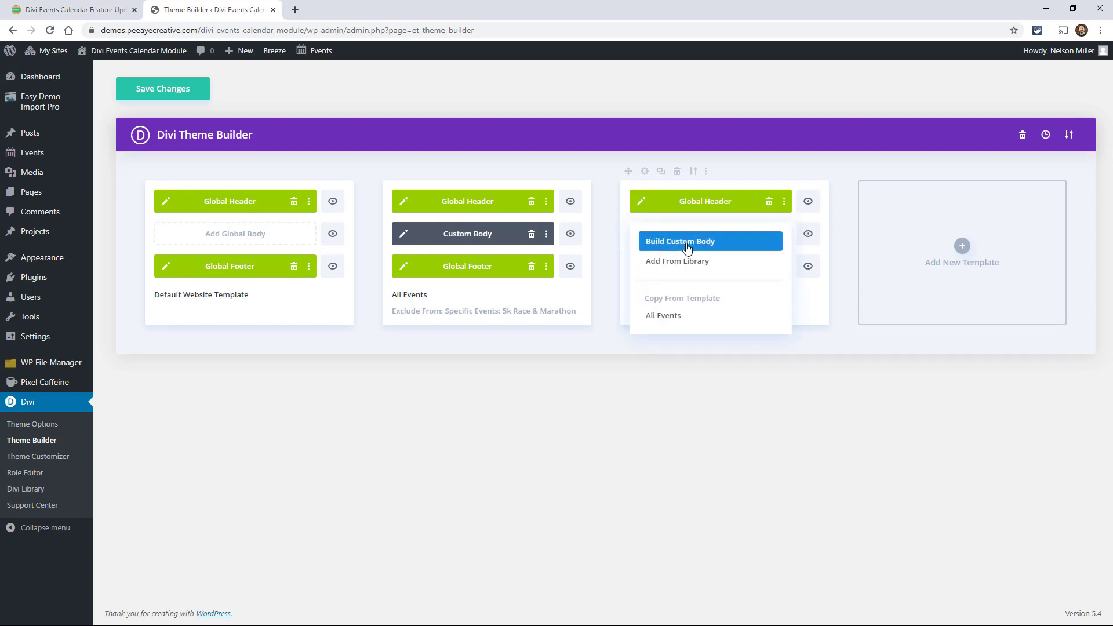
left_click(688, 249)
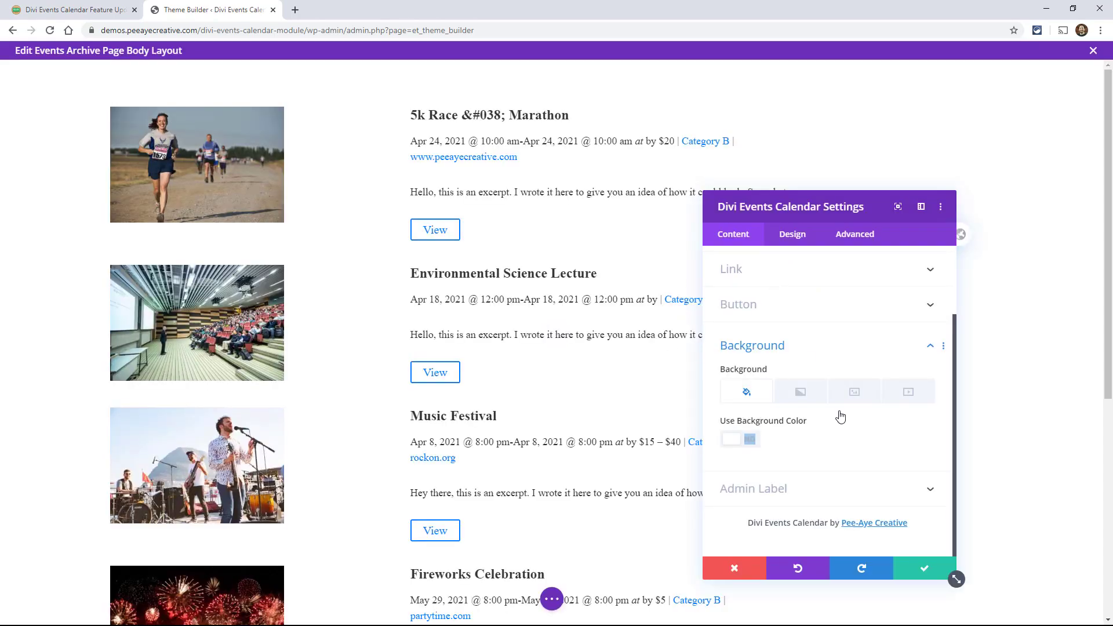
left_click(906, 565)
Add a Divi Event Calendar View module below the event list, save its settings and look over the monthly calendar
scroll(522, 323, "down", 6)
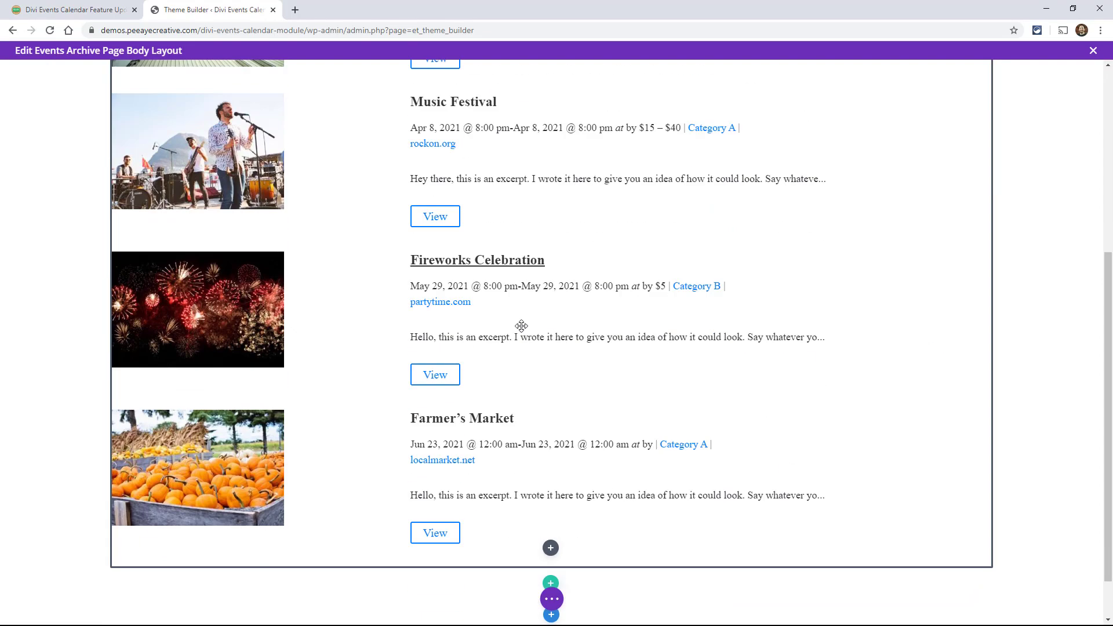
left_click(551, 491)
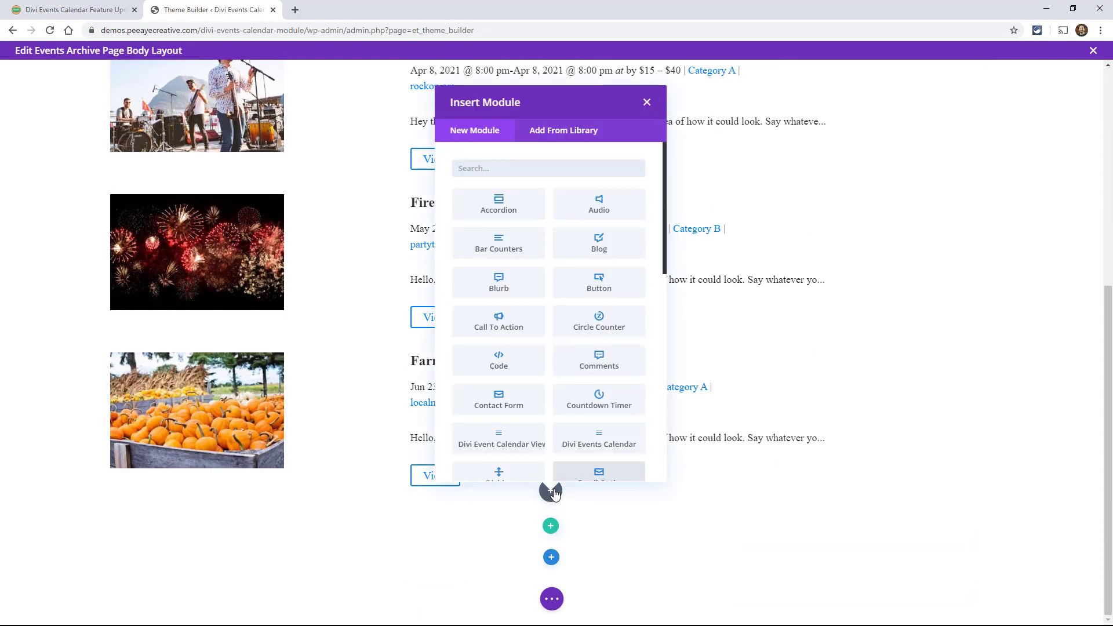
type("cal")
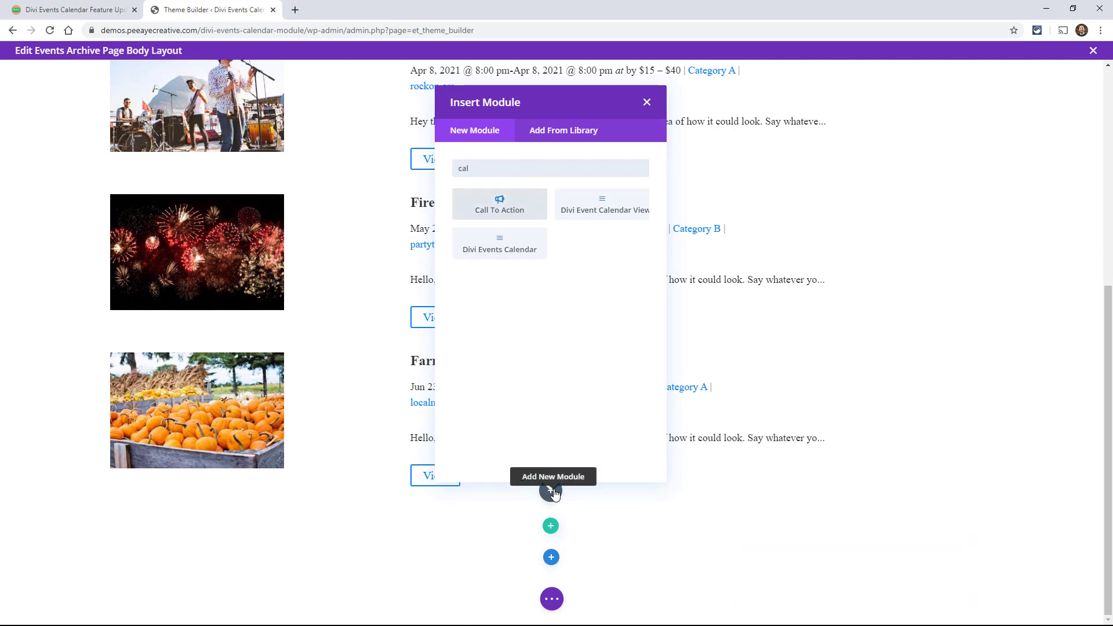
left_click(601, 208)
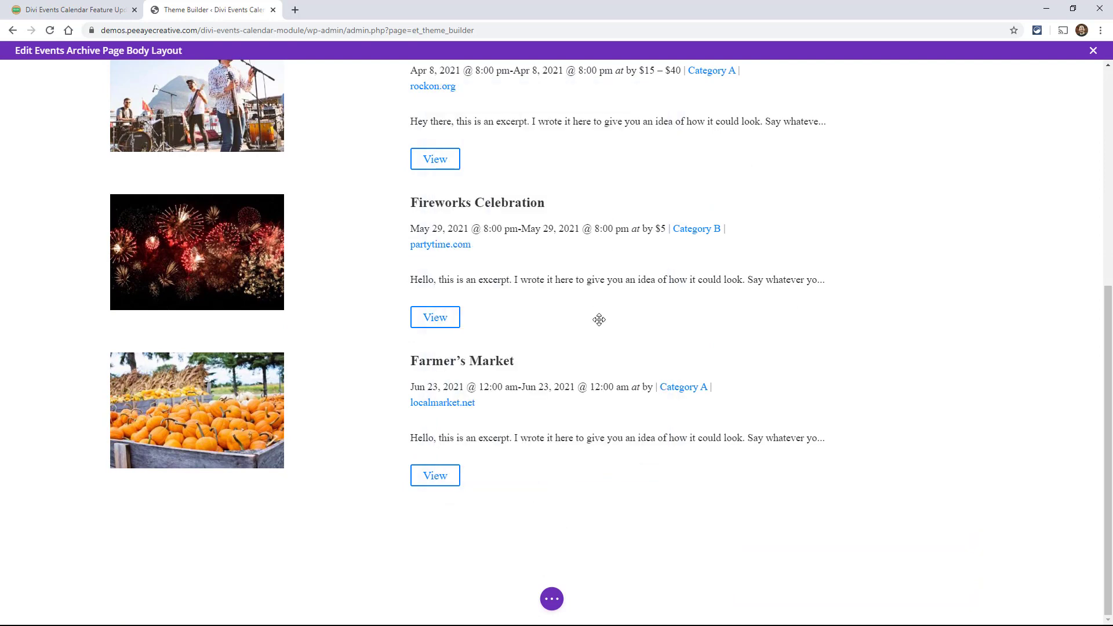
scroll(441, 319, "down", 4)
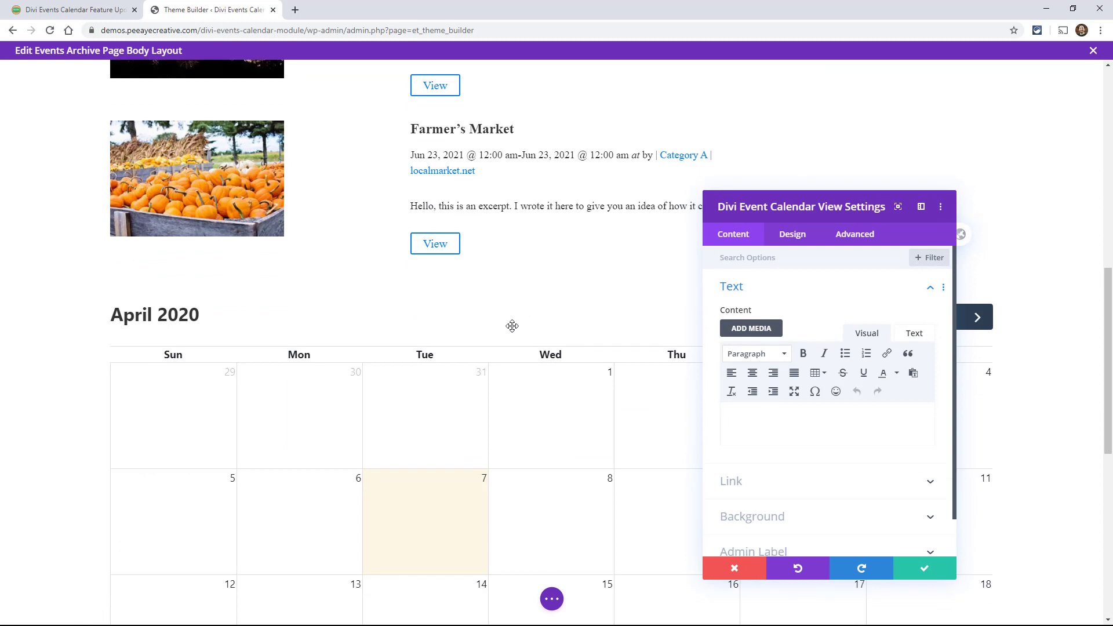
left_click(954, 576)
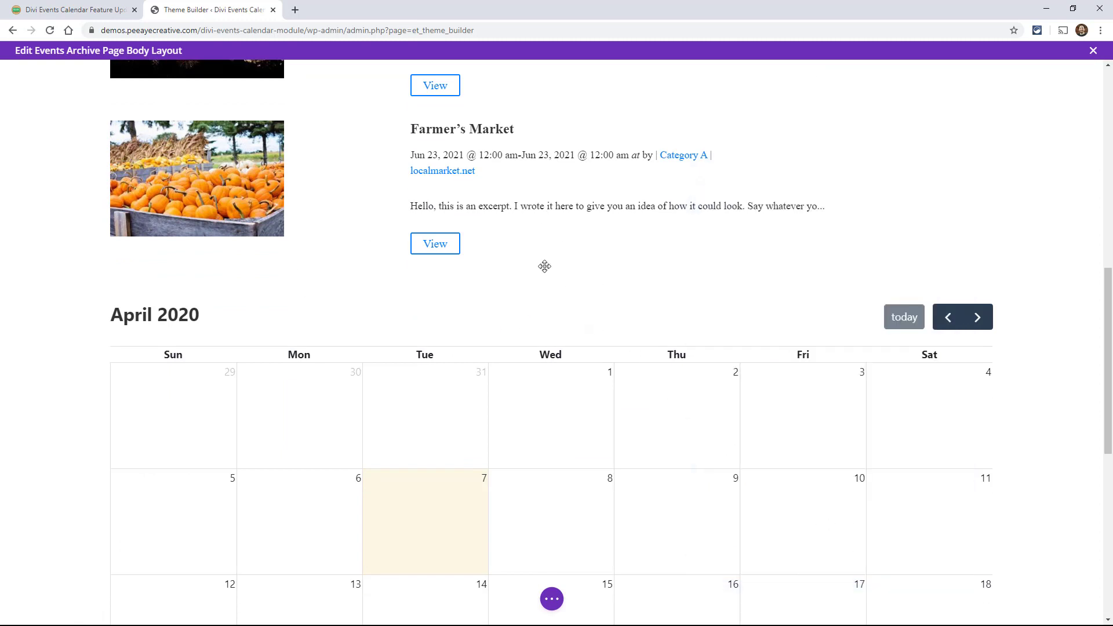
scroll(615, 327, "down", 4)
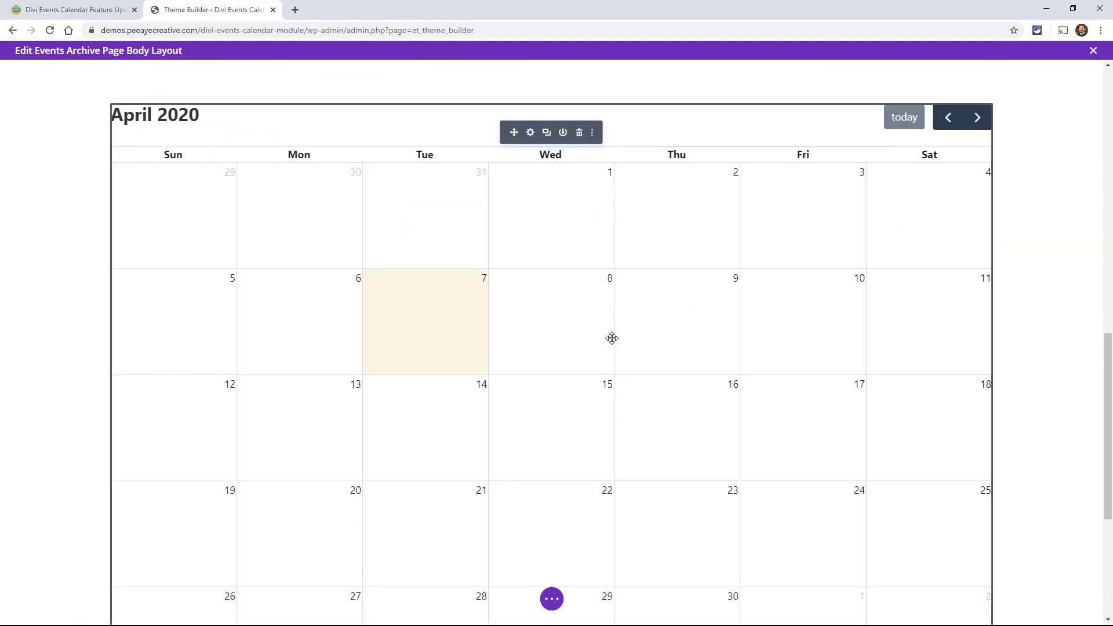
scroll(604, 351, "up", 14)
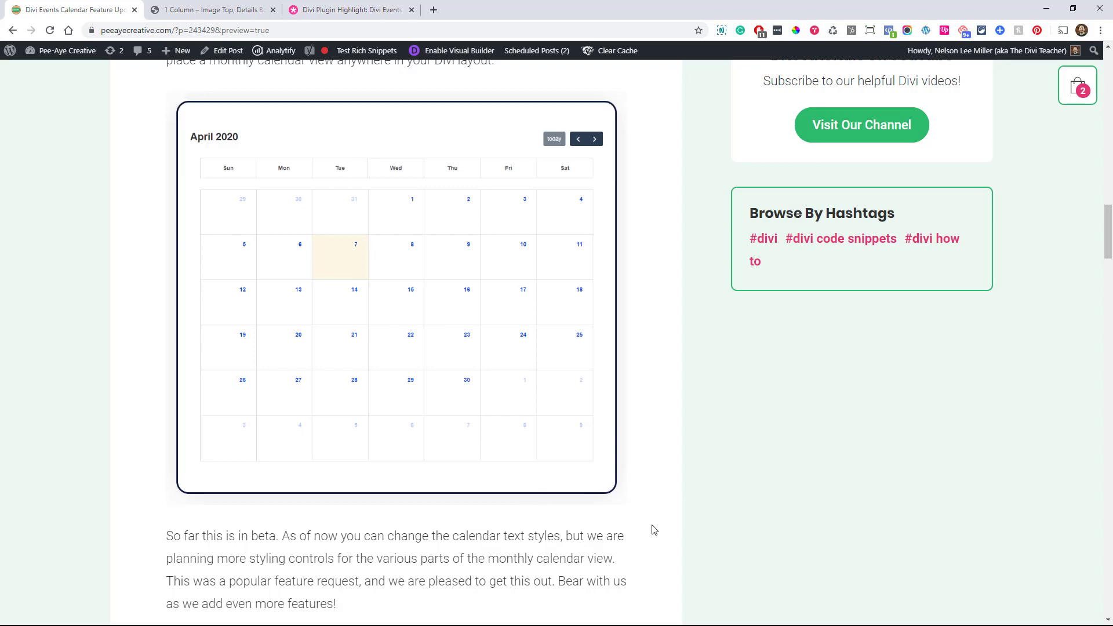
Review the announcement post's New Features, from New Layout Options and Event Offset to Event Background Color
scroll(657, 521, "down", 5)
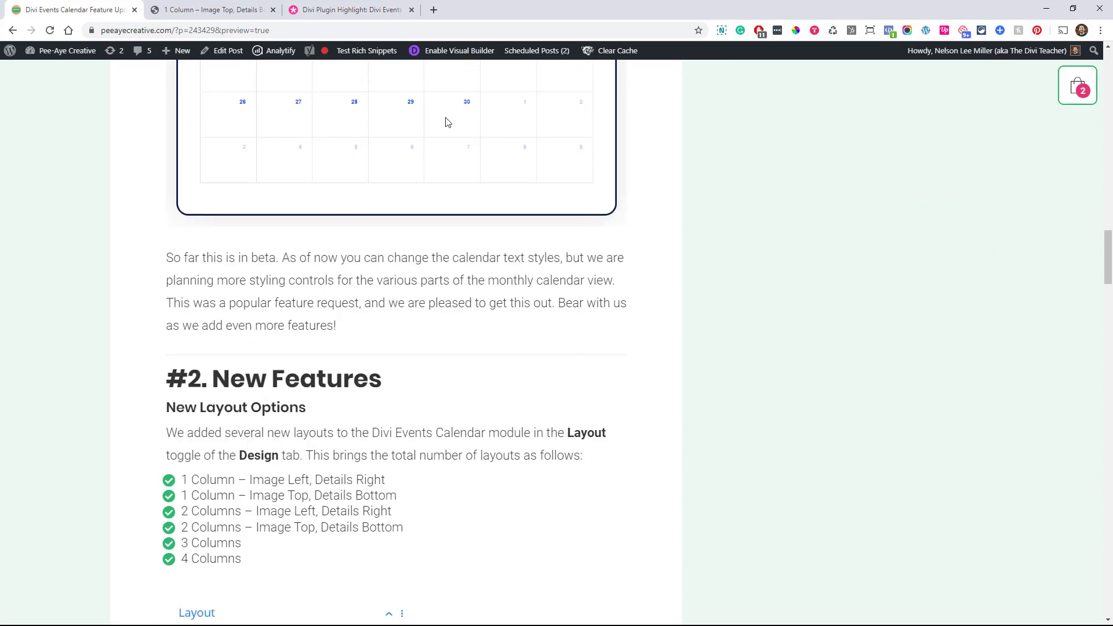
scroll(658, 423, "down", 9)
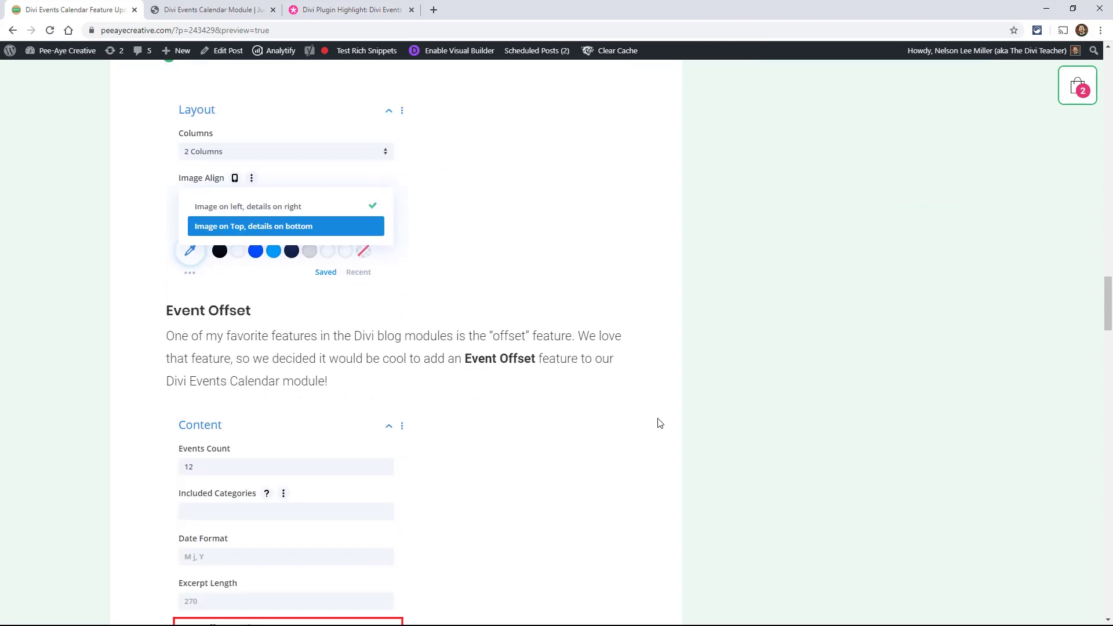
scroll(658, 422, "down", 10)
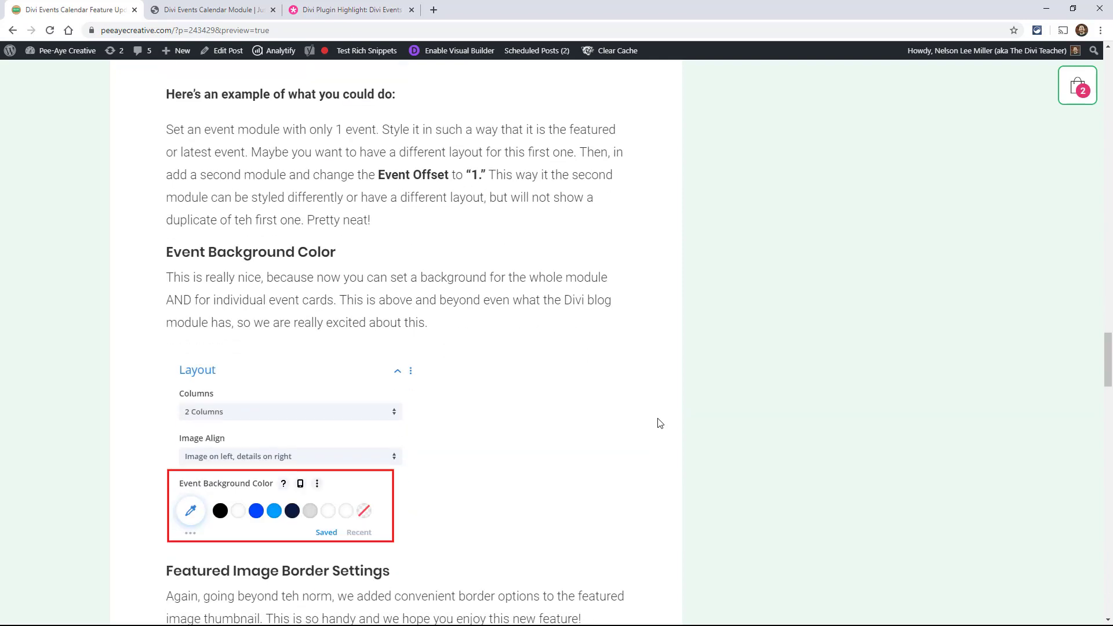